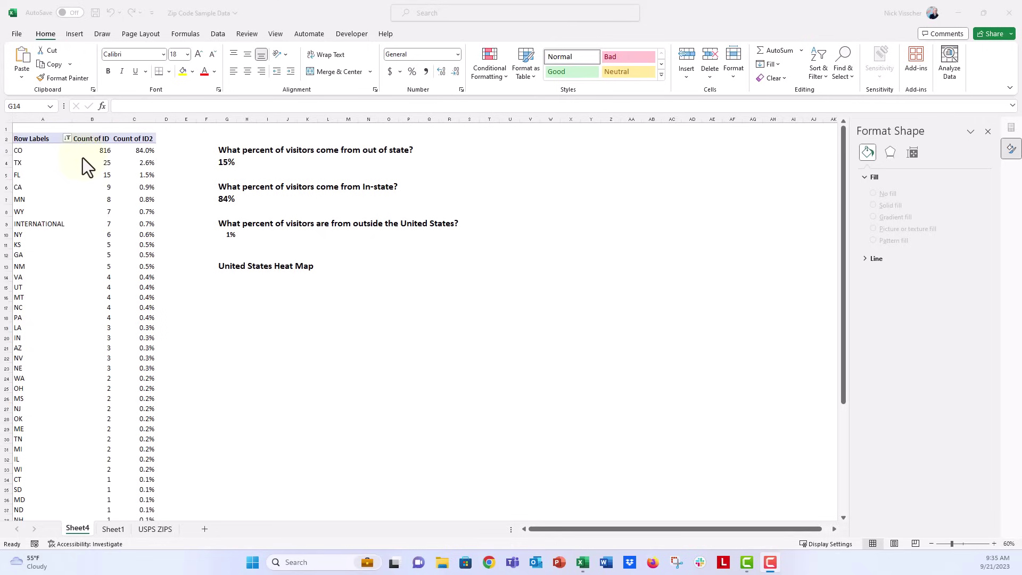
Step: Try a filled map from the pivot's state labels and counts, then dismiss the refusal message
click(42, 151)
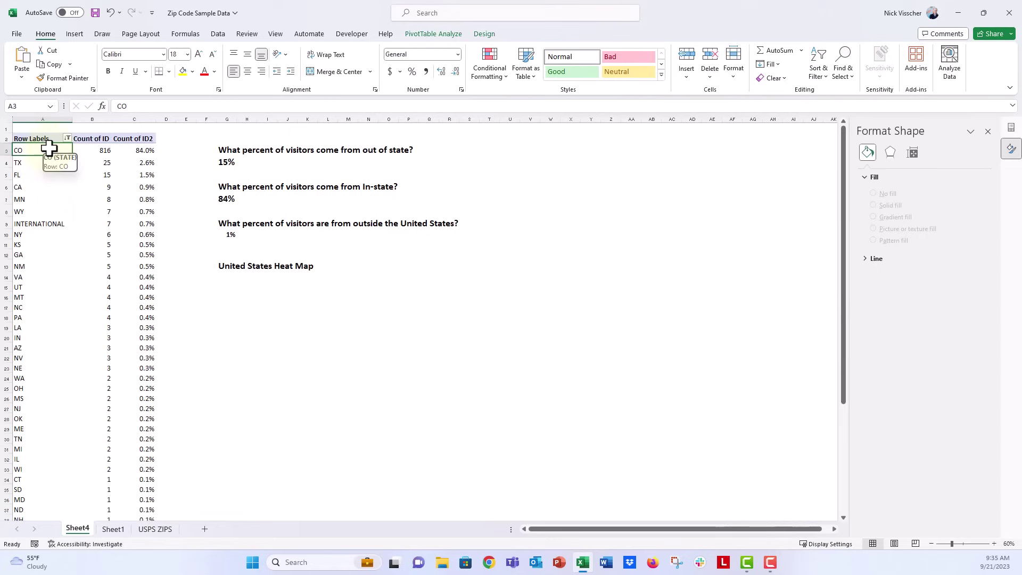
drag(49, 149, 87, 495)
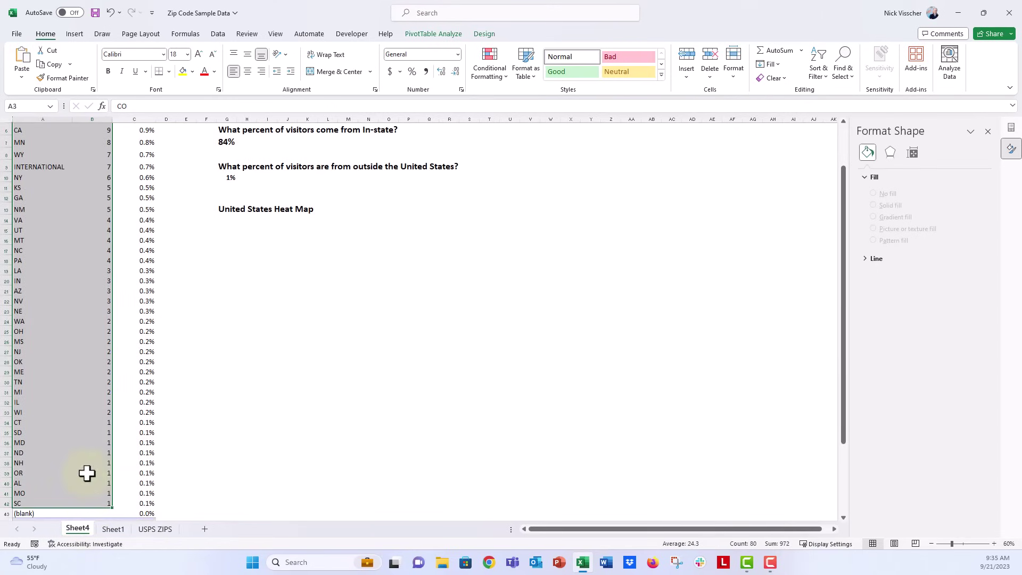
click(78, 36)
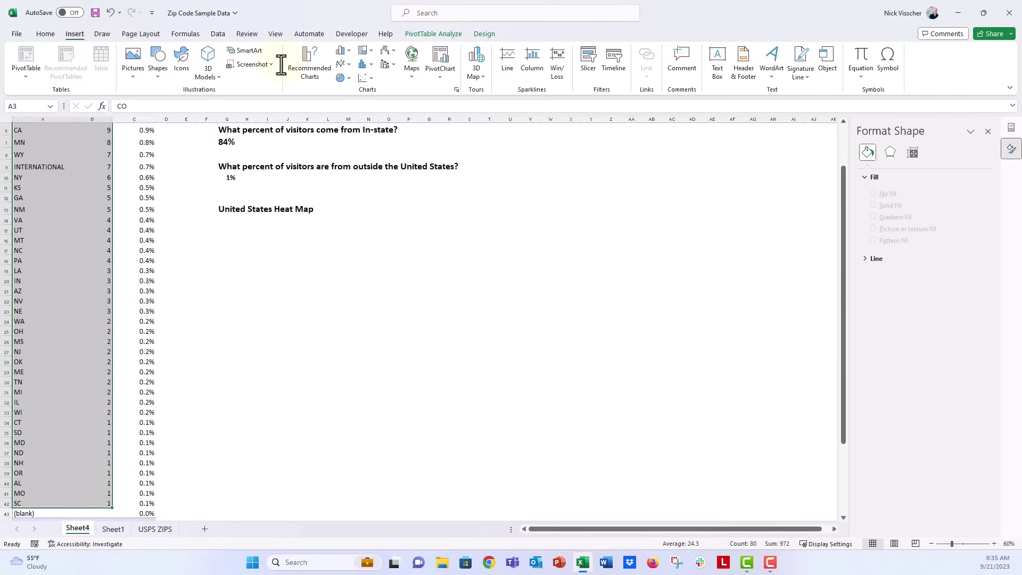
click(413, 81)
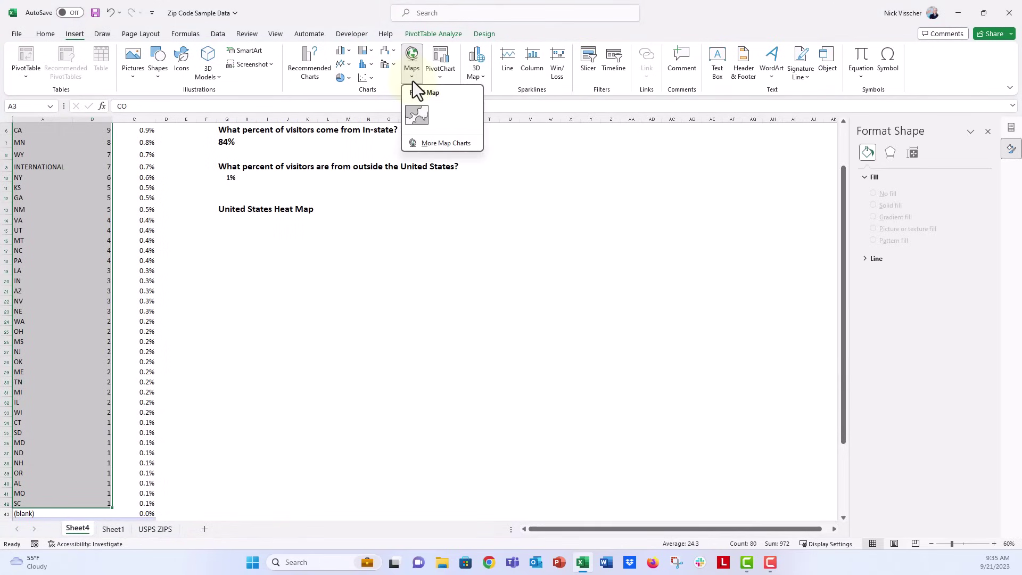
click(417, 115)
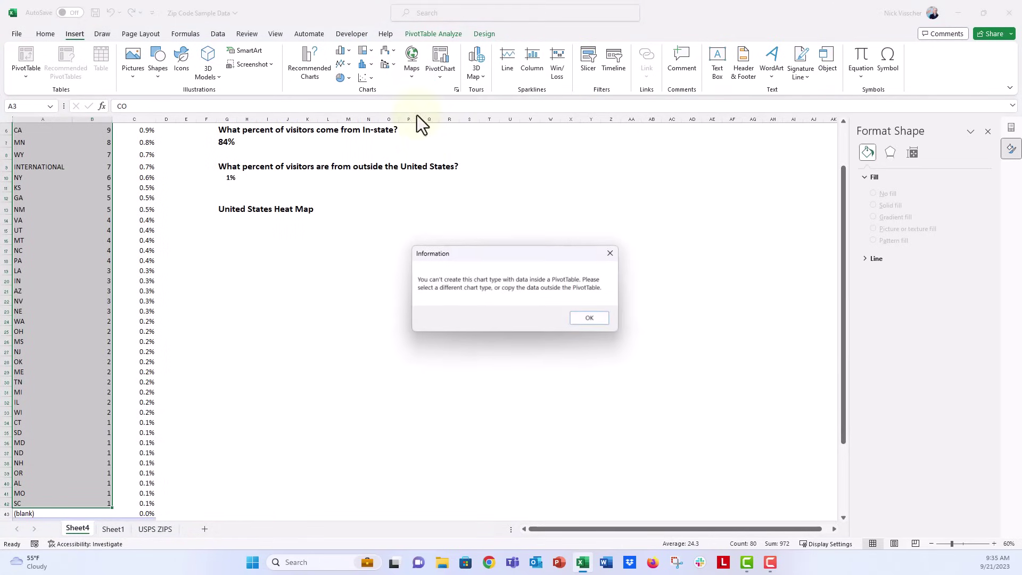
drag(461, 255, 266, 228)
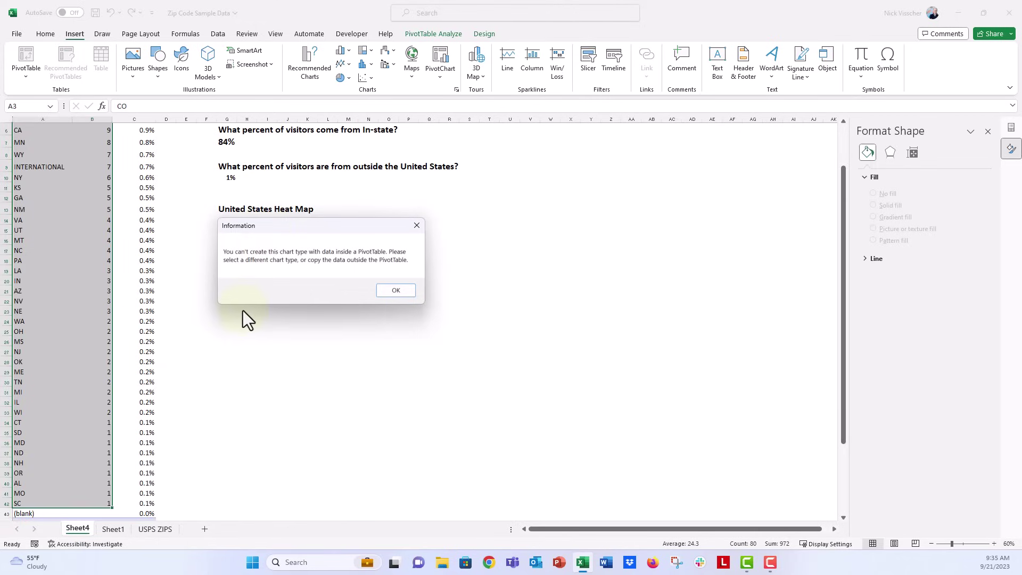
click(386, 293)
Step: Paste the pivot's state labels and counts as values into G14, then select the INTERNATIONAL row
scroll(380, 291, up, 2)
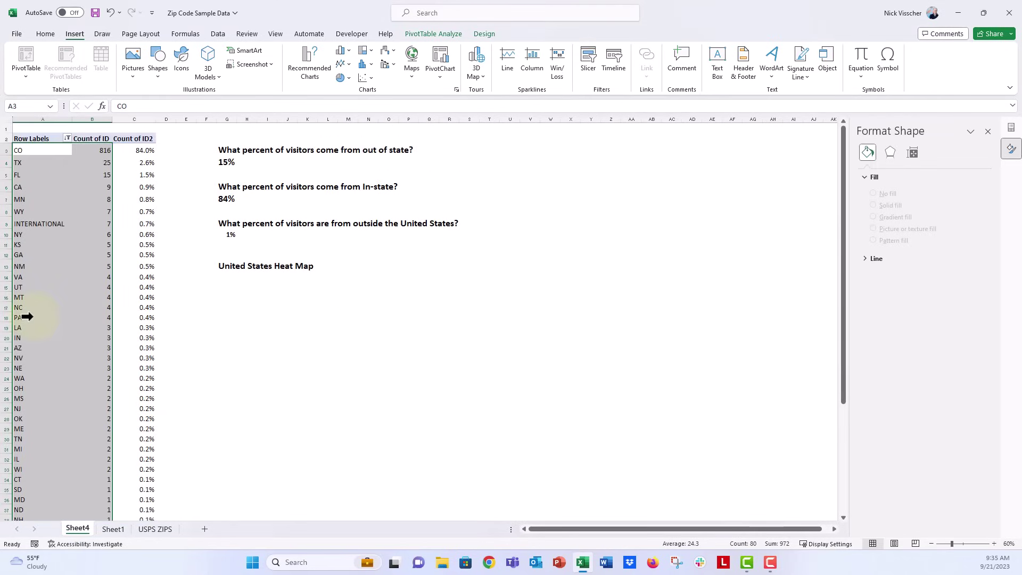
key(ctrl+c)
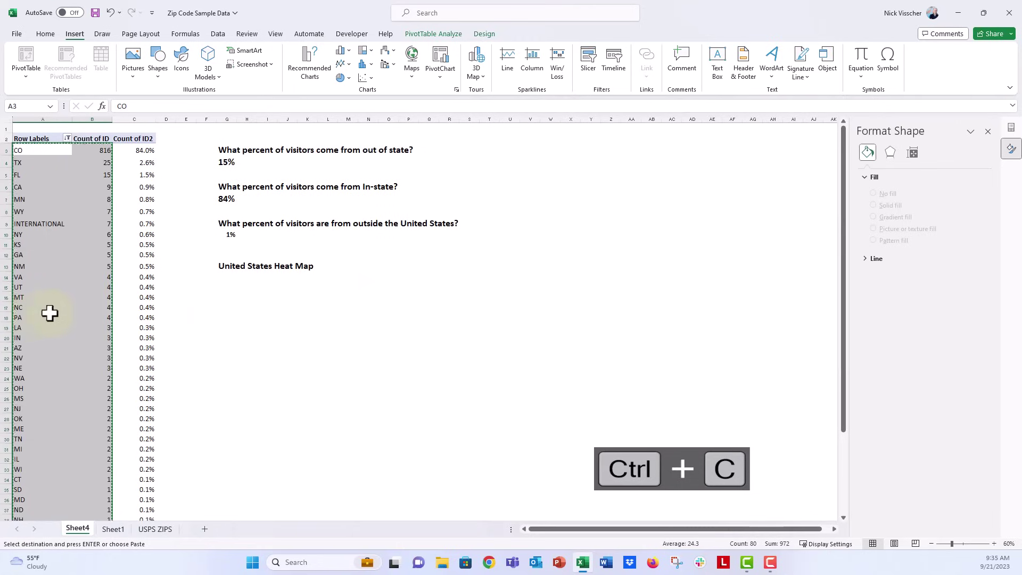
click(220, 277)
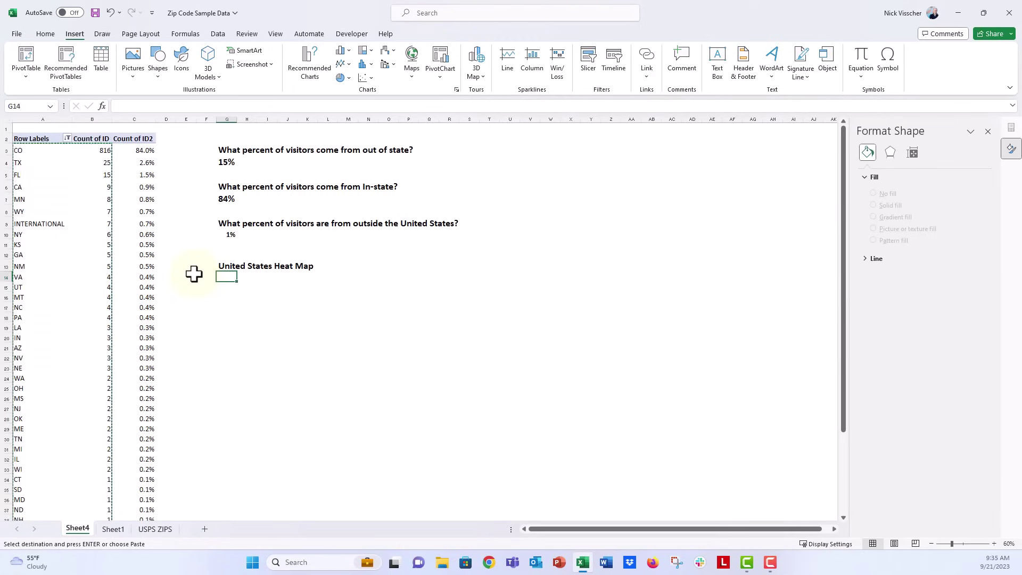
key(ctrl+shift+v)
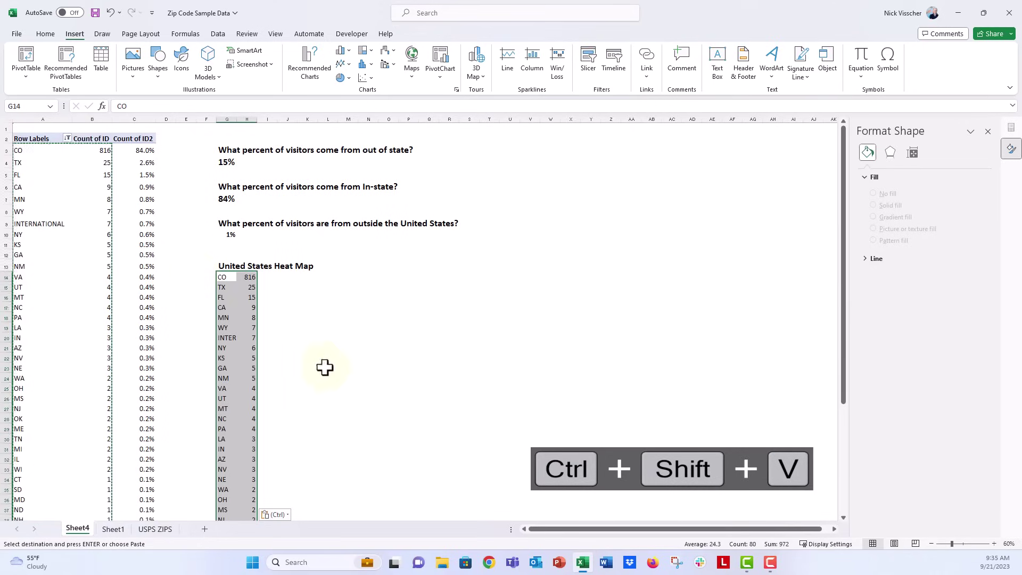
click(326, 368)
drag(222, 338, 240, 339)
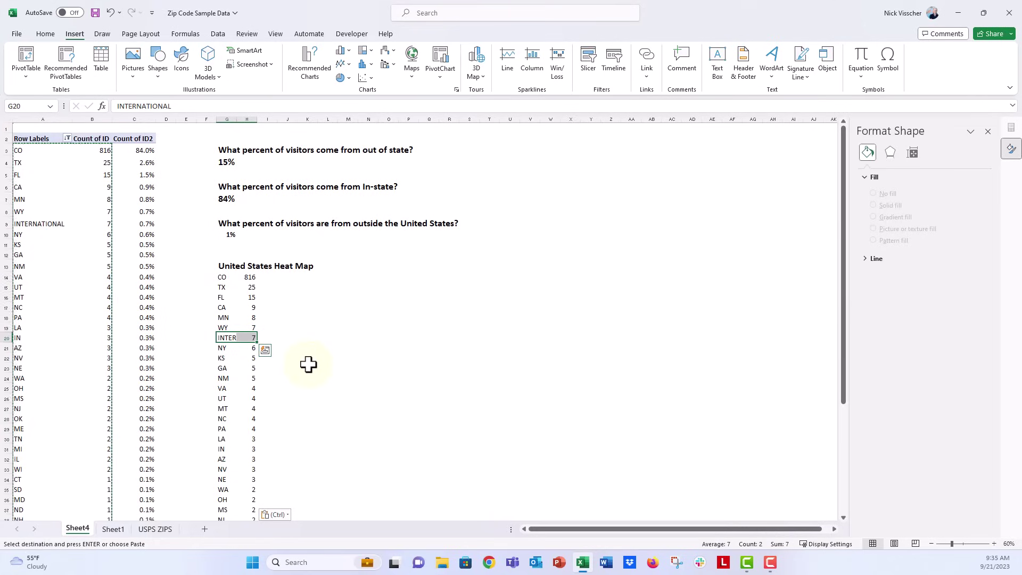
Step: Delete the INTERNATIONAL entry, move G21:H52 up one row to G20, and select G14:H51
key(Delete)
scroll(305, 363, down, 1)
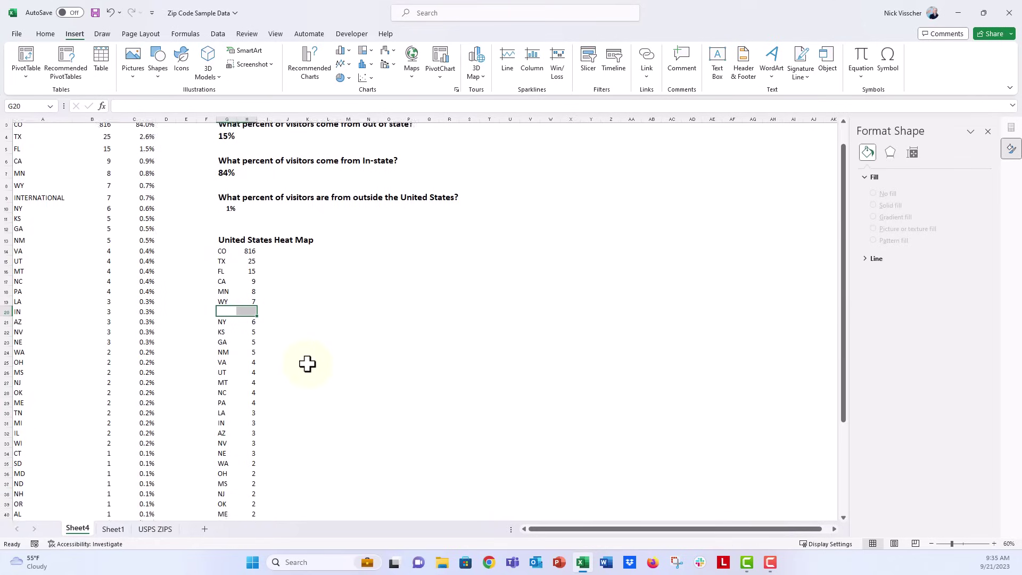
drag(222, 316, 247, 469)
mouse_move(245, 513)
mouse_down()
mouse_move(245, 545)
mouse_move(247, 495)
mouse_move(249, 516)
mouse_move(249, 507)
mouse_up()
scroll(244, 475, up, 1)
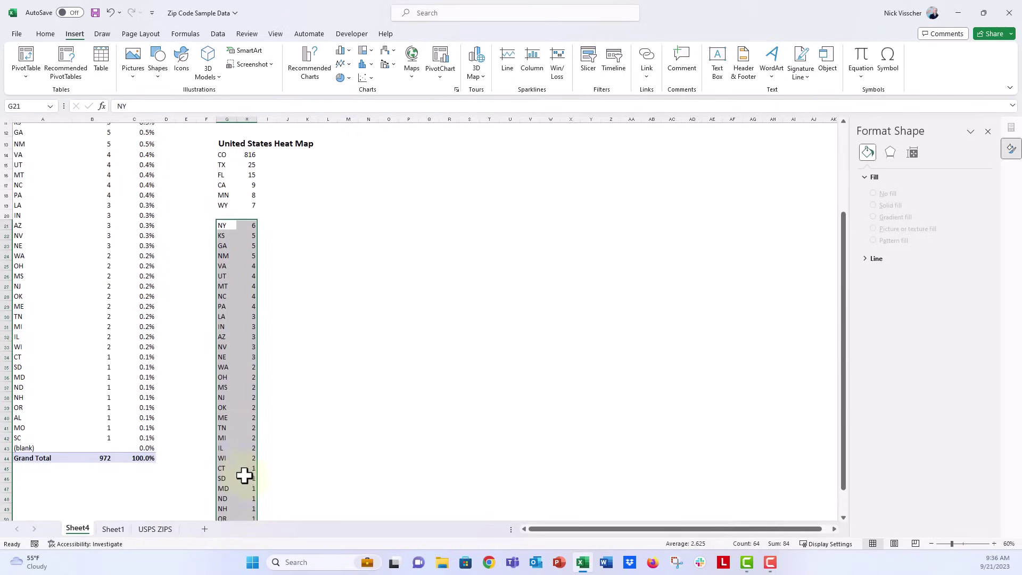
drag(216, 263, 219, 250)
drag(226, 161, 251, 500)
scroll(250, 504, up, 2)
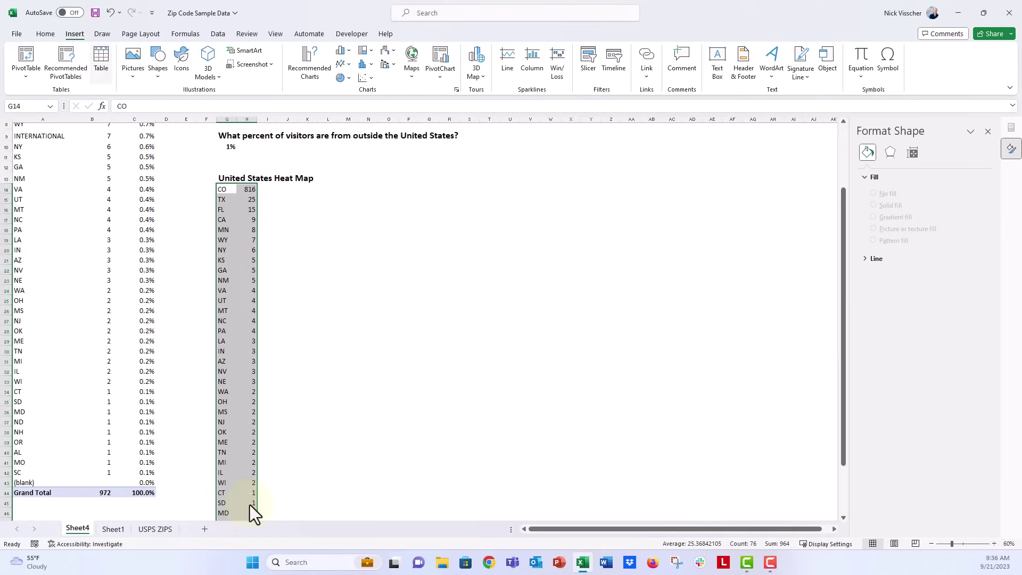
Step: Insert a filled map of the state counts, move it beside the list, enlarge it, and select its legend
click(417, 76)
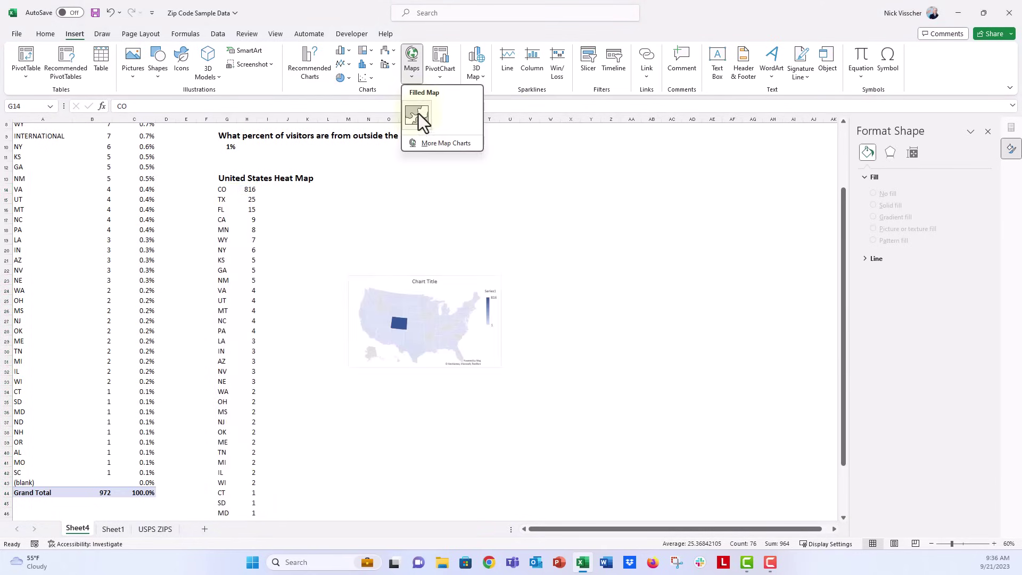
click(419, 114)
drag(374, 282, 305, 212)
drag(431, 296, 555, 409)
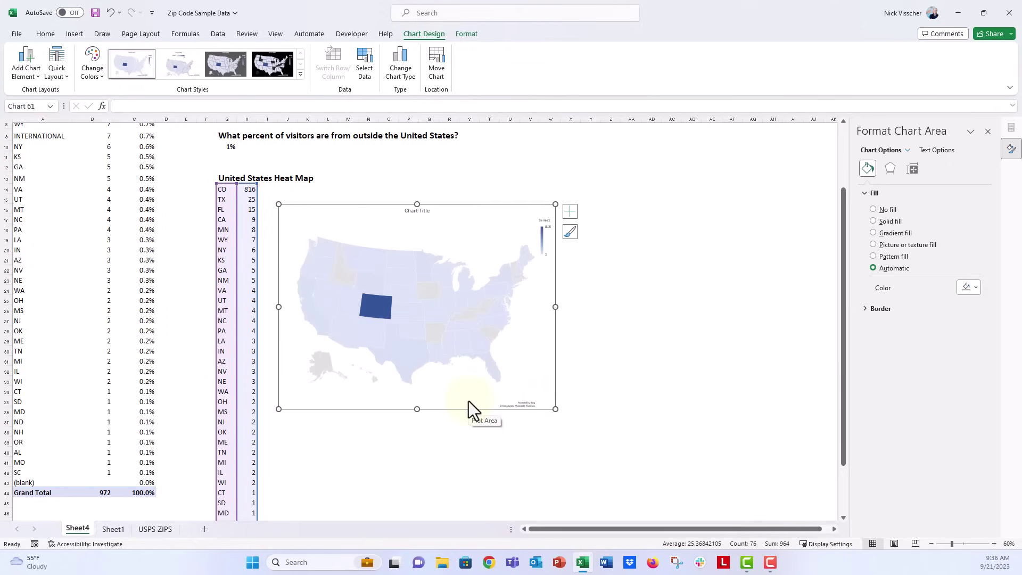
mouse_move(378, 312)
click(542, 237)
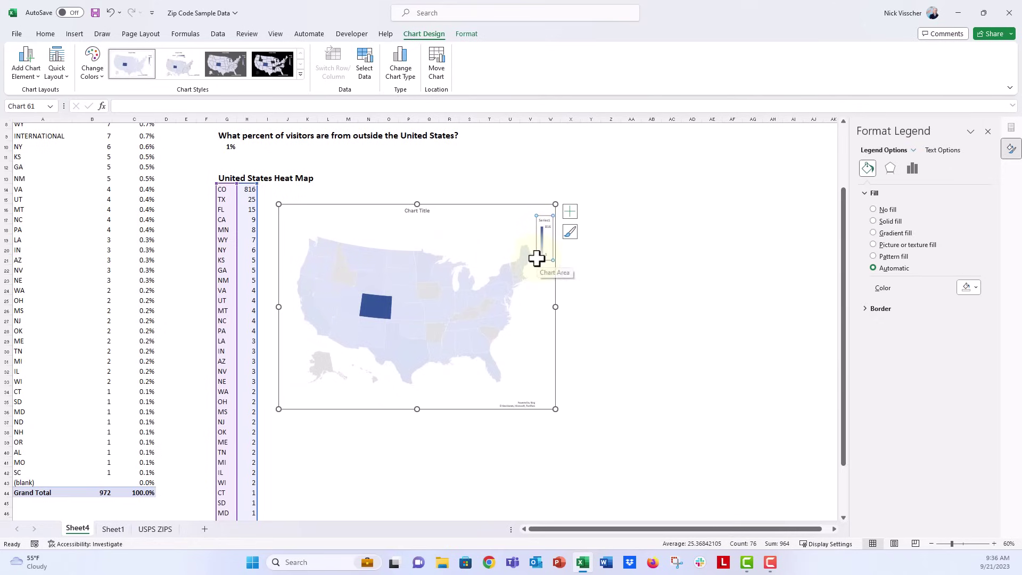
click(538, 246)
Step: Open the Format Data Series pane for the map's state series and widen it
click(457, 301)
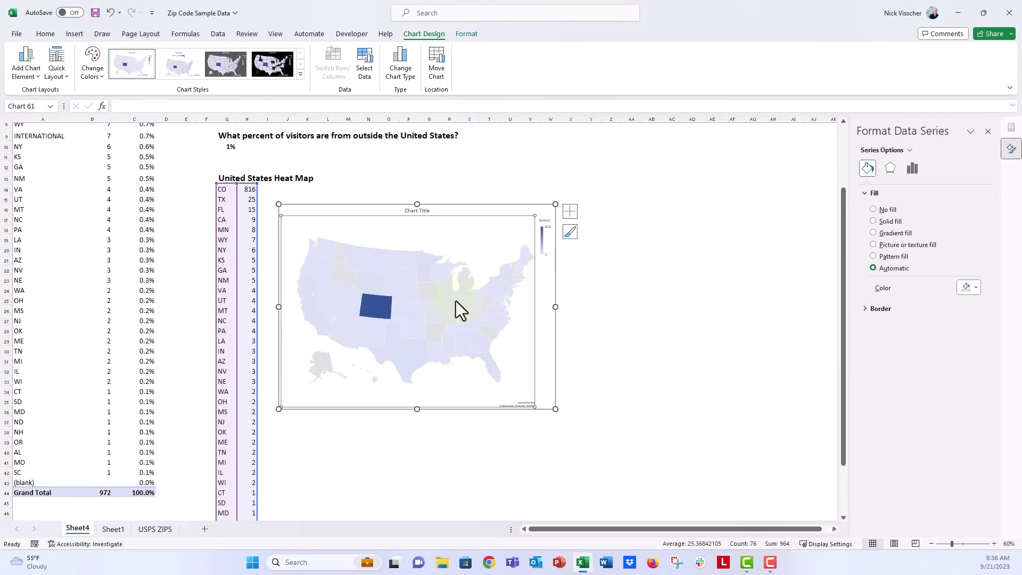
right_click(392, 320)
click(427, 426)
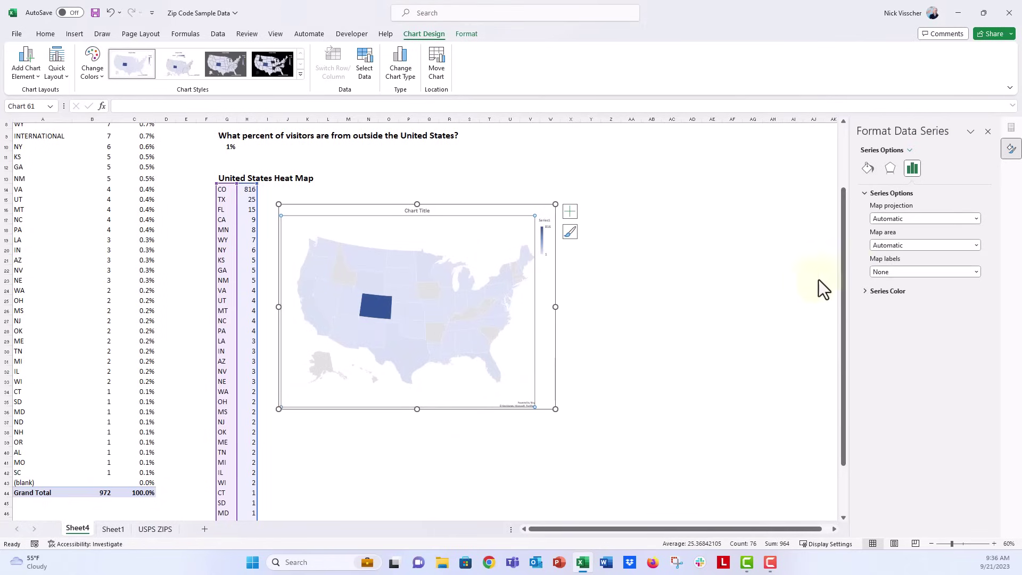
drag(849, 267, 768, 248)
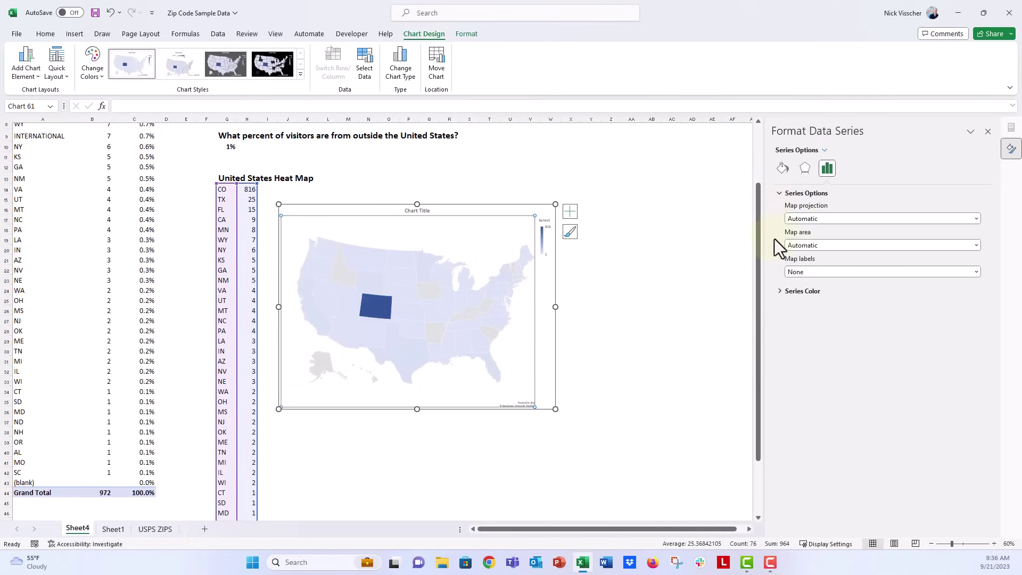
Step: Try a diverging scale, then keep Sequential (2-color) with light blue for the lowest values
click(777, 292)
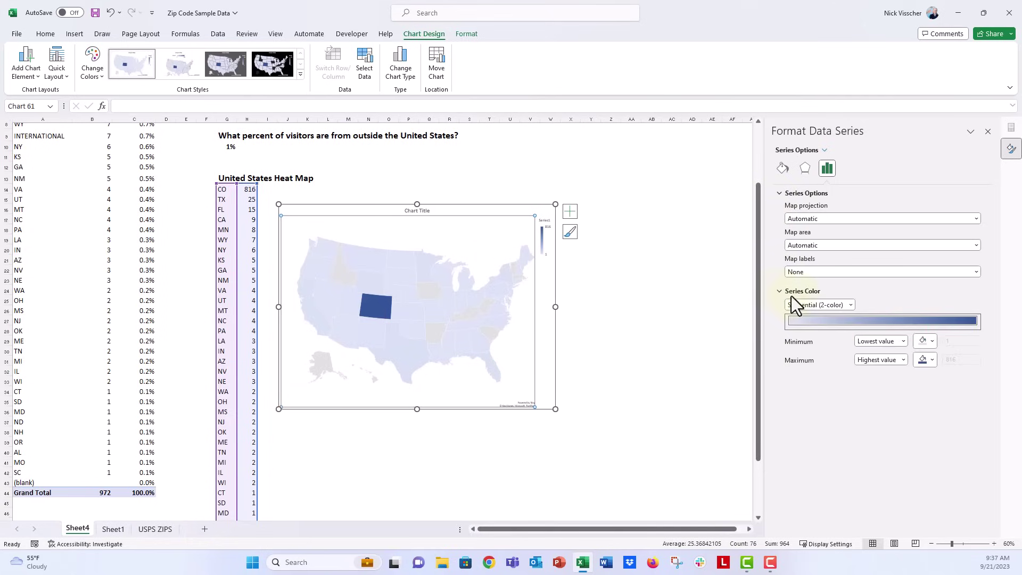
click(850, 306)
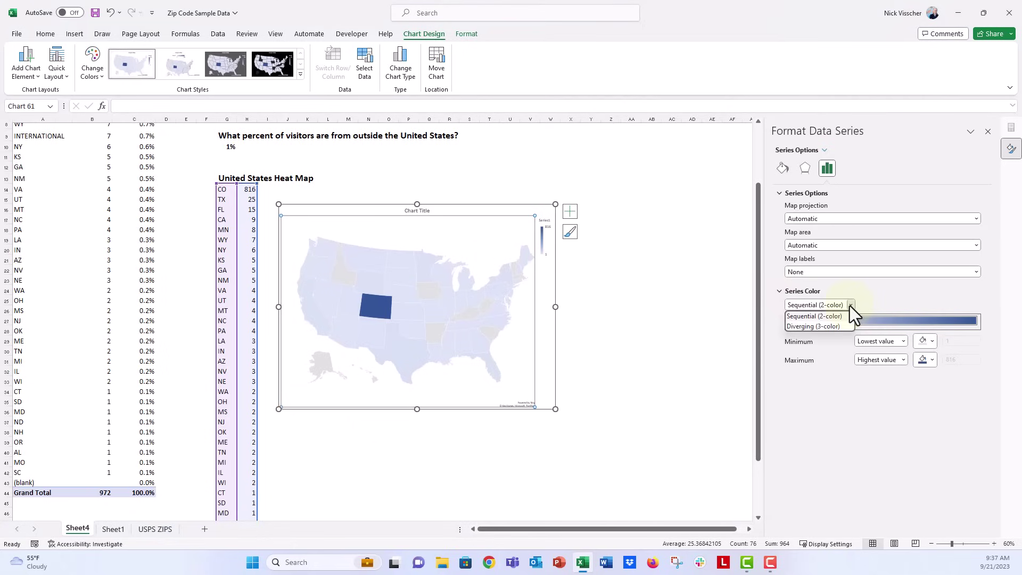
click(840, 326)
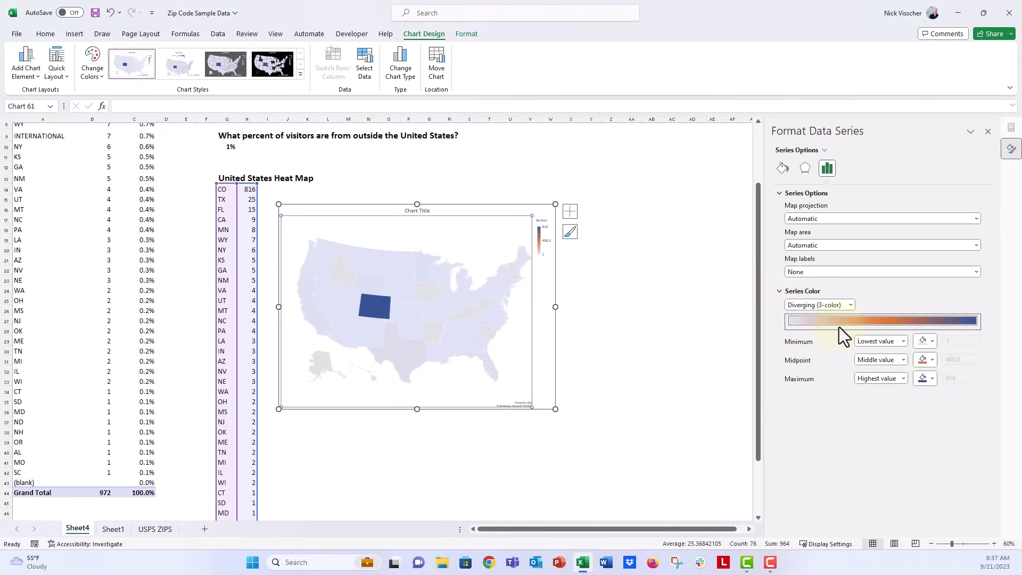
click(843, 308)
click(841, 316)
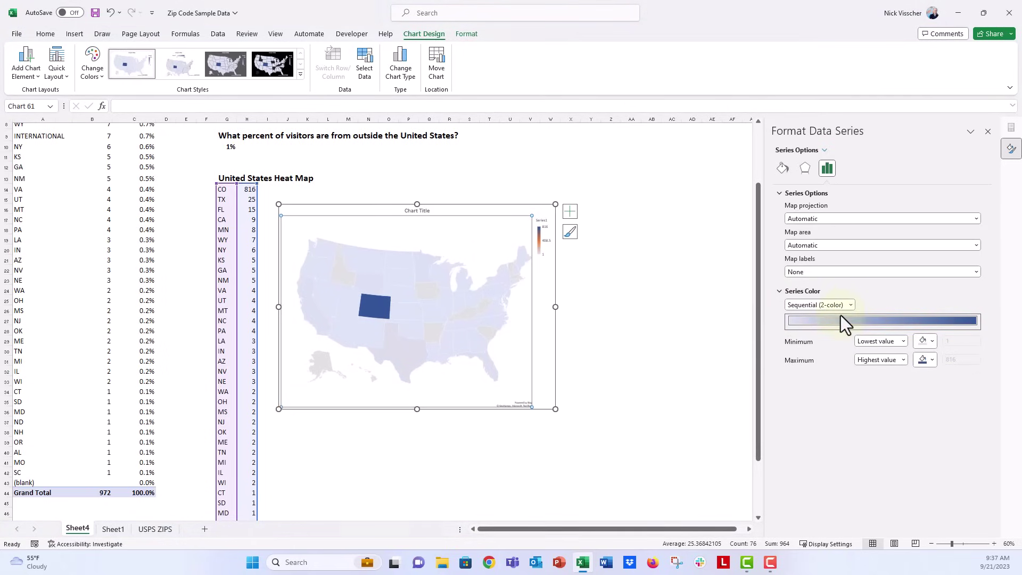
click(920, 342)
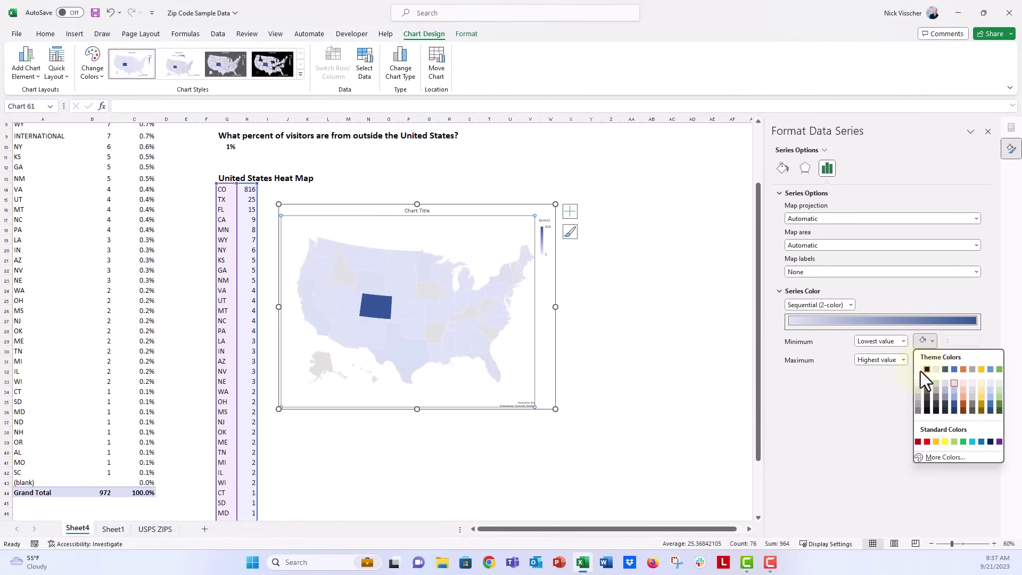
click(919, 369)
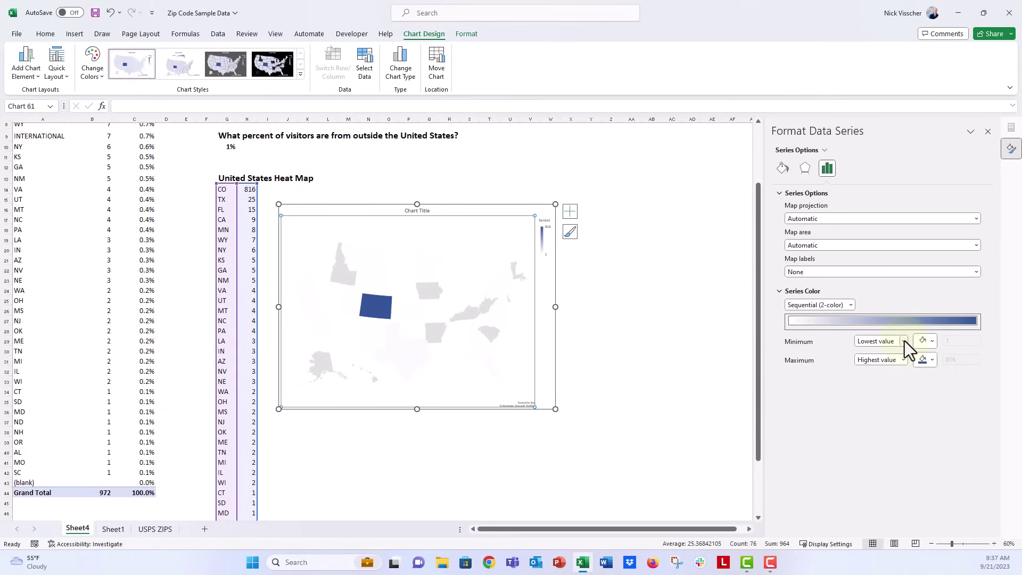
click(927, 342)
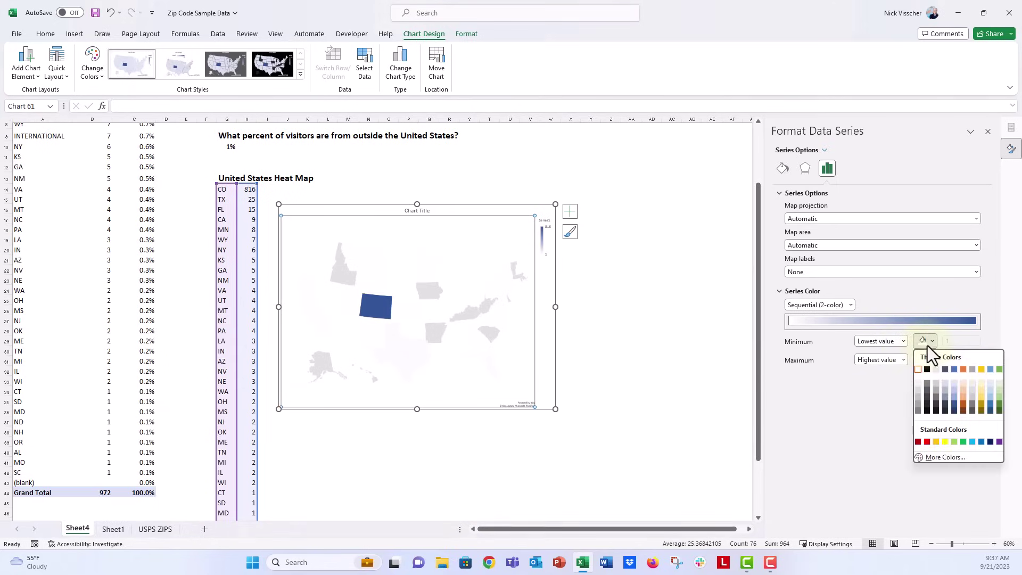
click(955, 384)
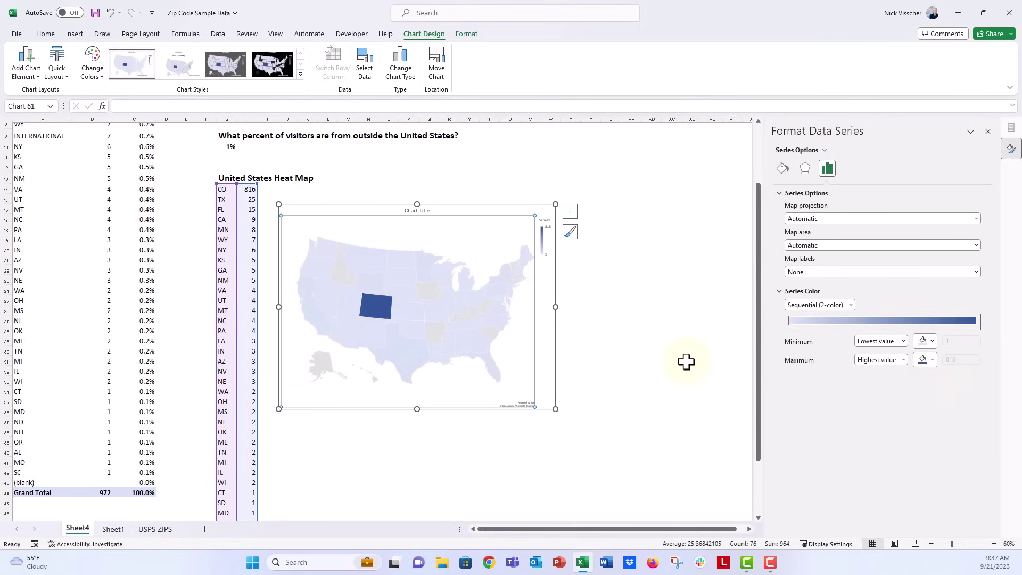
Step: Read several states' visitor values, then select Montana's data point on its own
mouse_move(365, 259)
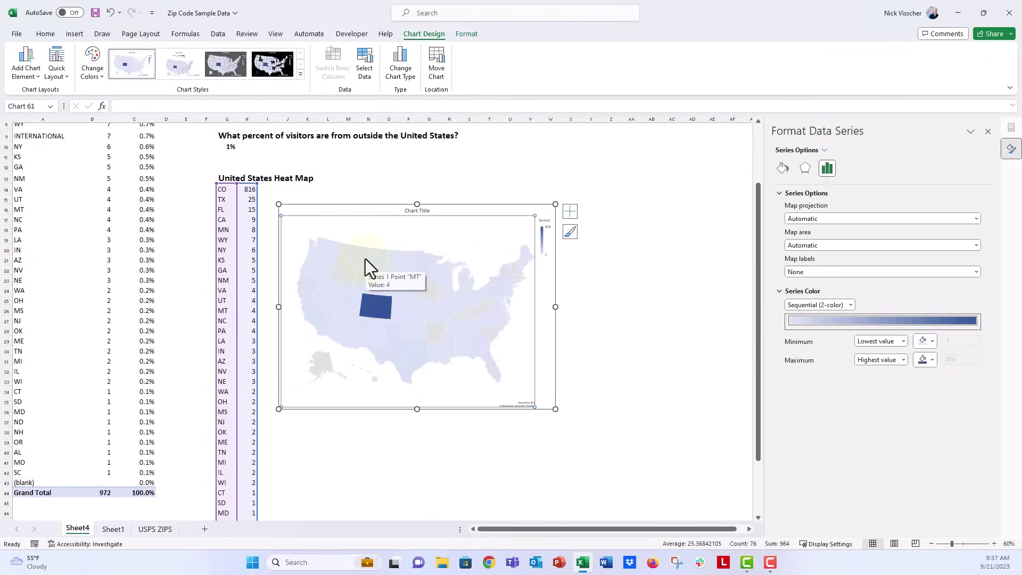
mouse_move(321, 267)
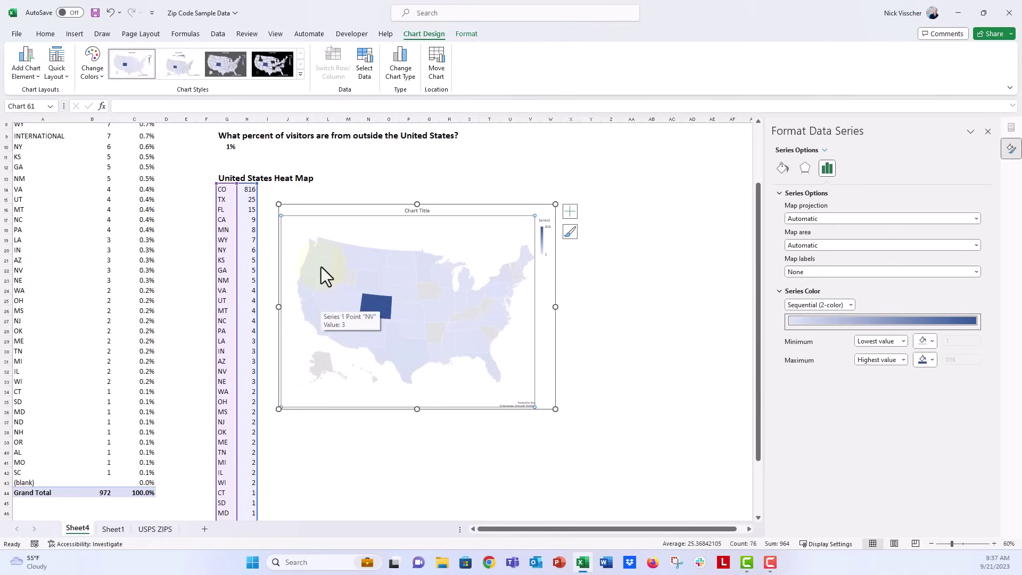
mouse_move(433, 312)
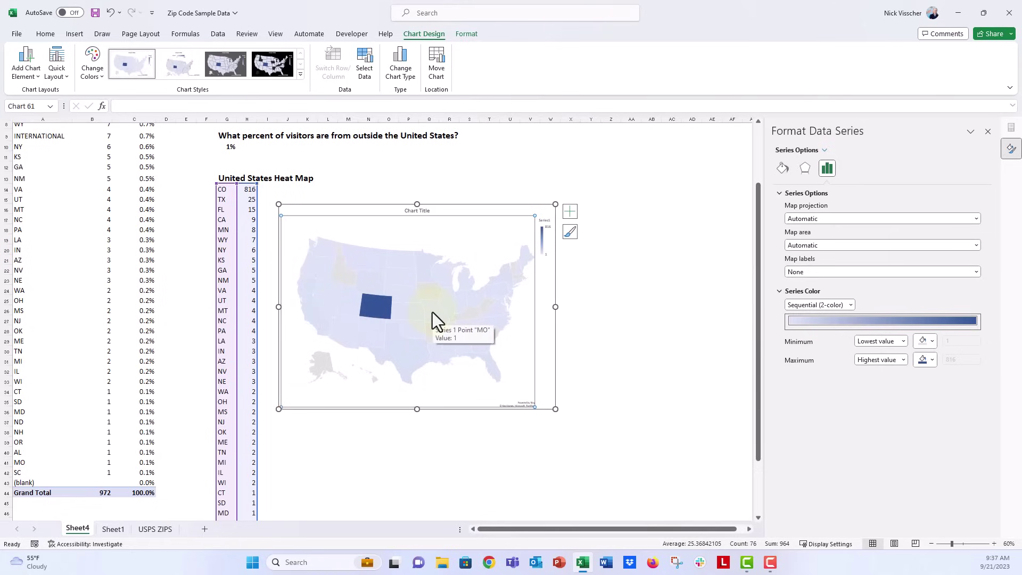
click(366, 255)
right_click(363, 258)
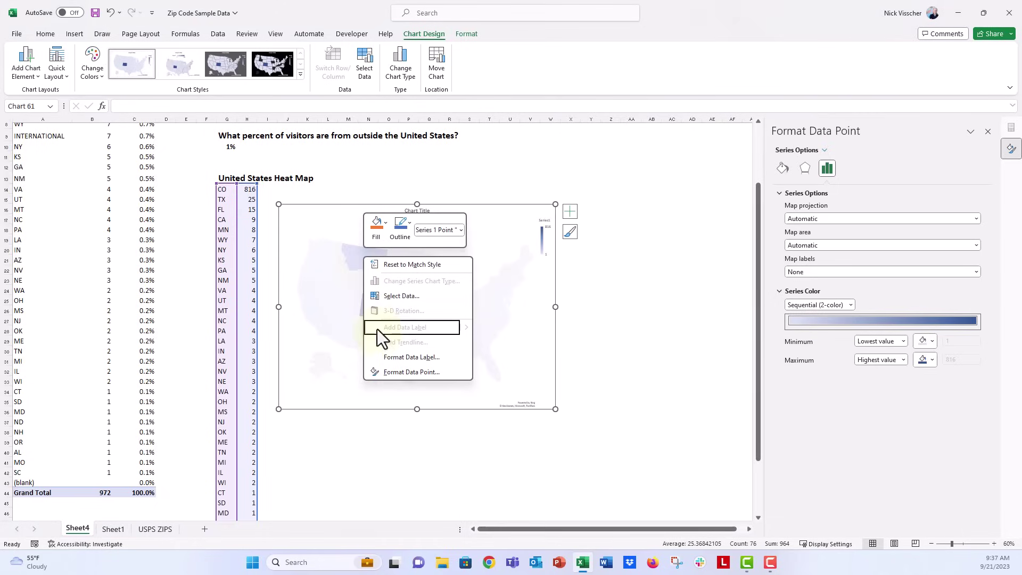
click(352, 267)
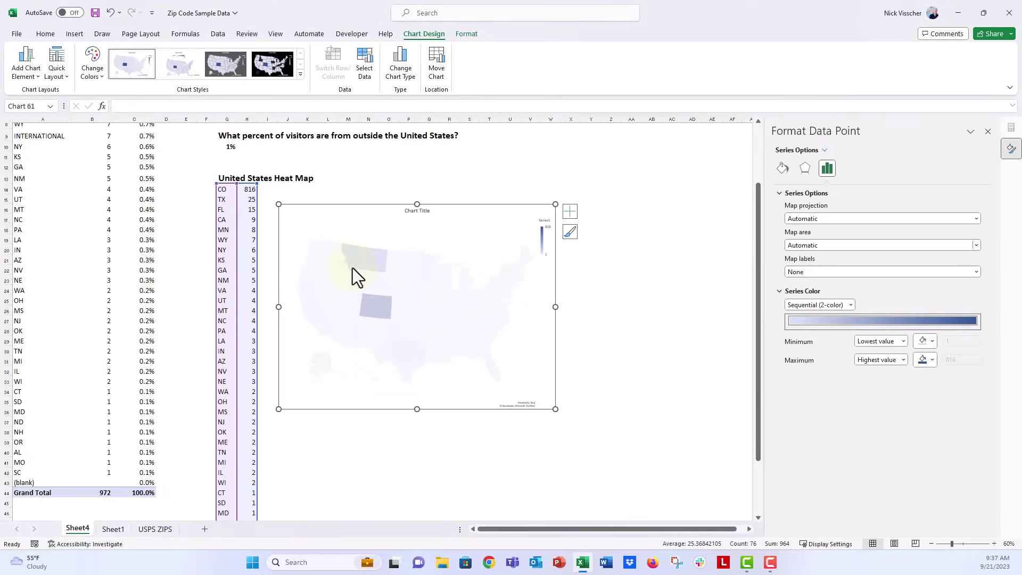
Step: Try Best fit map labels, then set the state name labels back to None
click(804, 275)
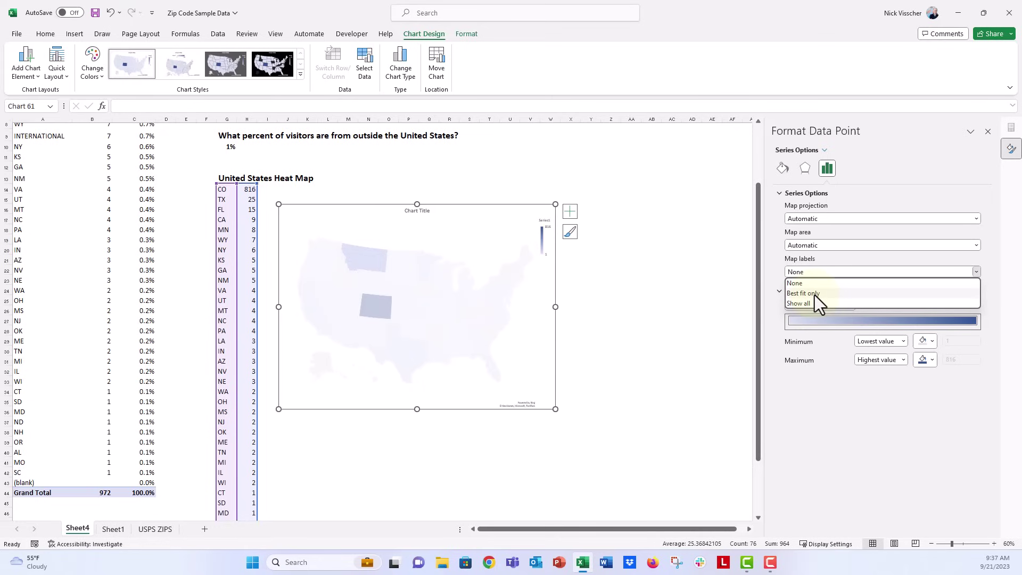
click(815, 294)
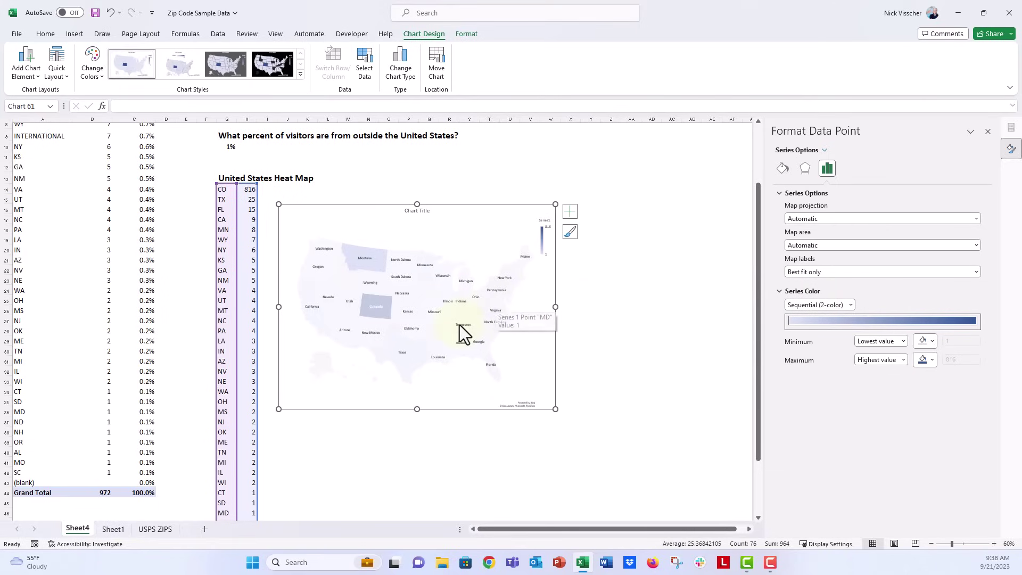
mouse_move(460, 325)
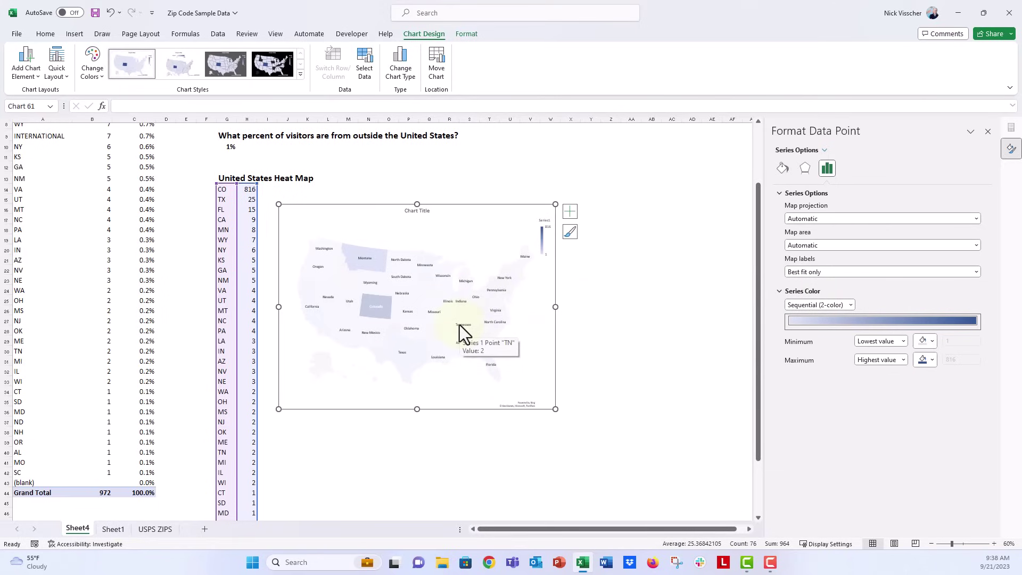
click(801, 272)
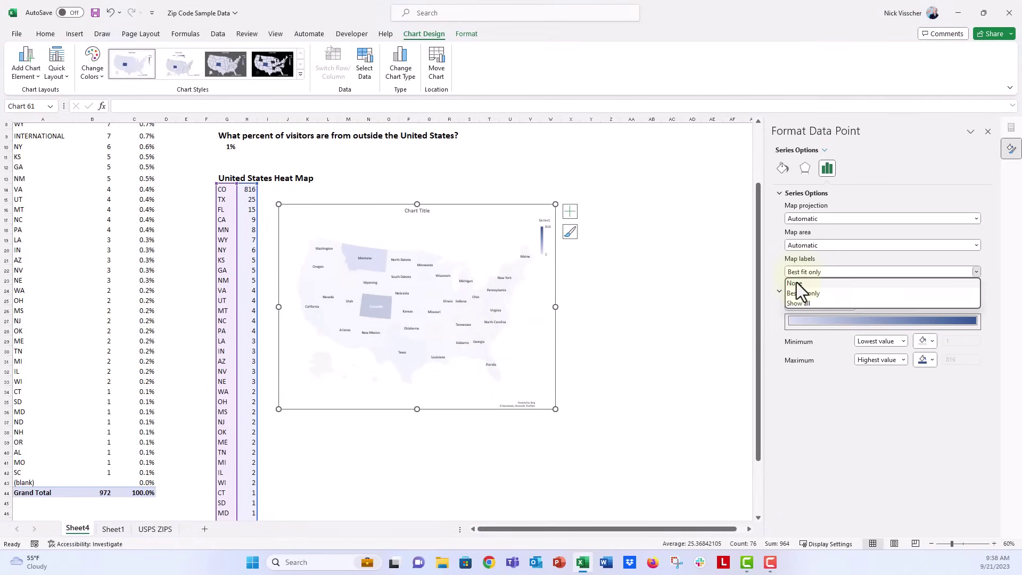
click(795, 282)
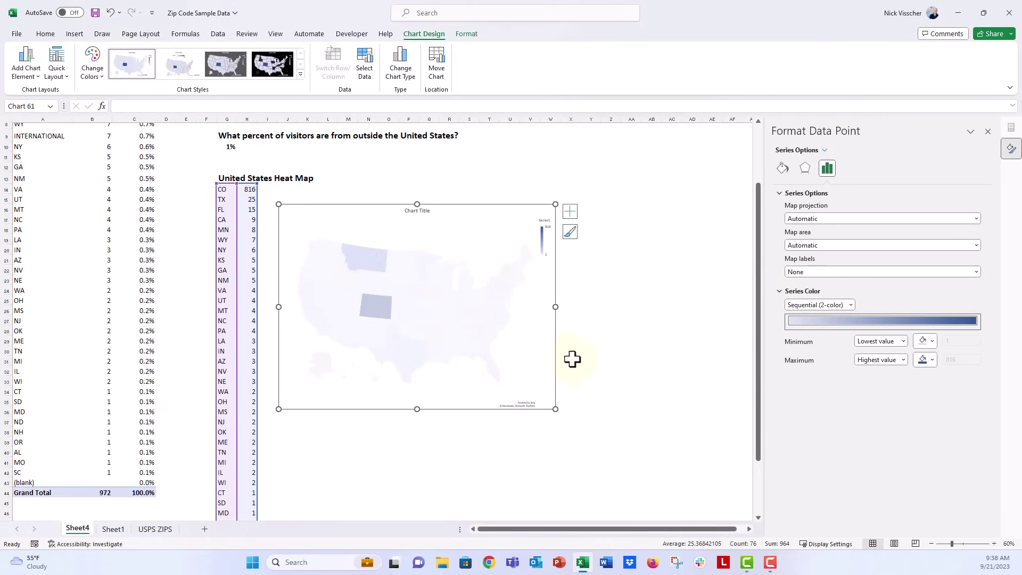
Step: Delete the chart title and reselect the map's data series
click(416, 216)
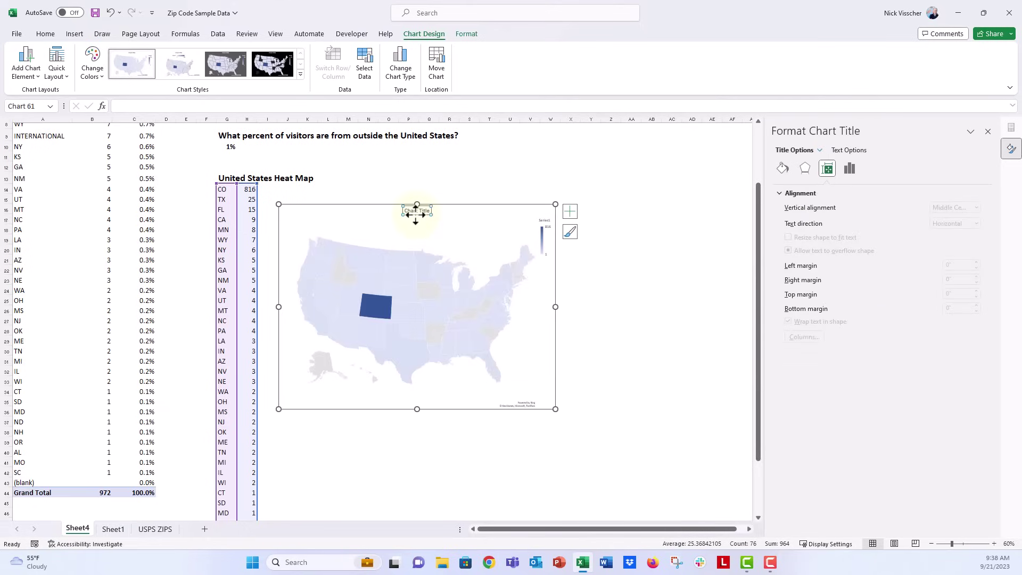
key(Delete)
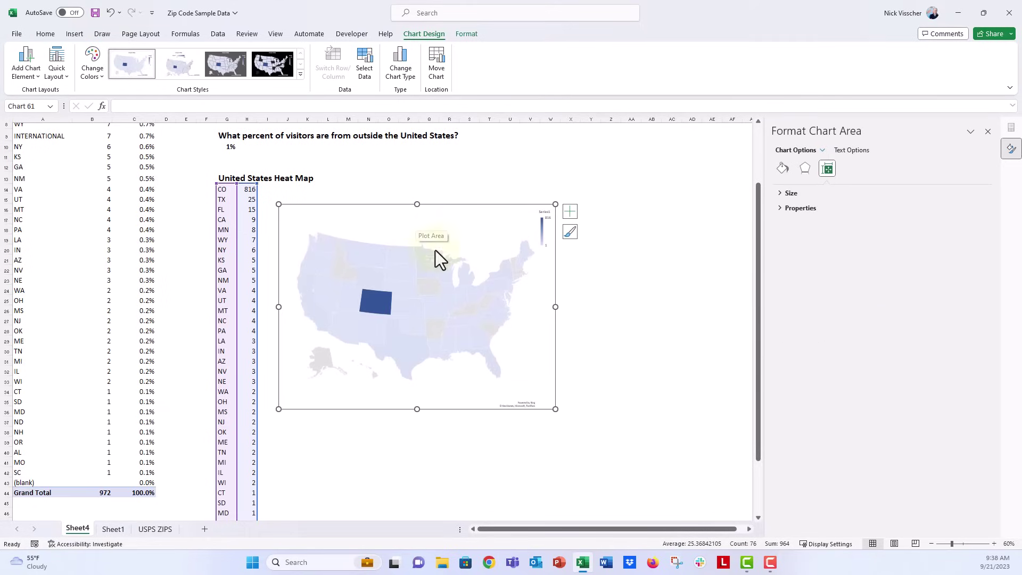
click(526, 405)
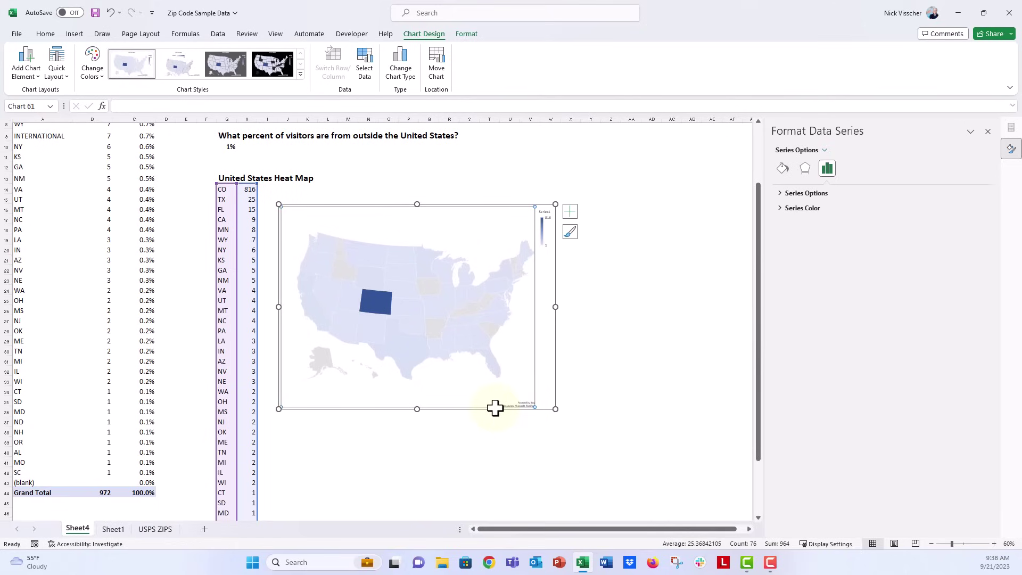
click(476, 421)
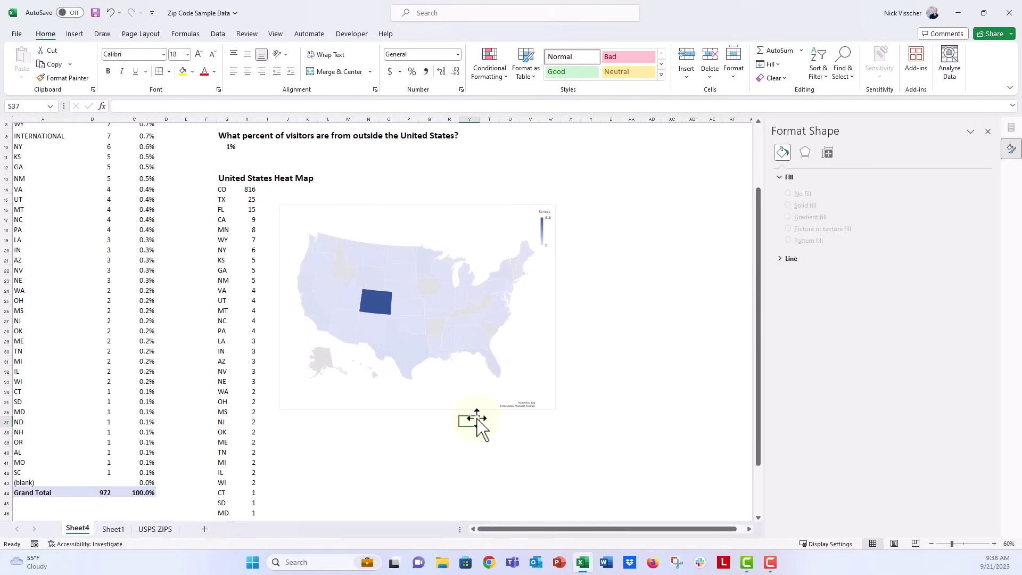
click(523, 315)
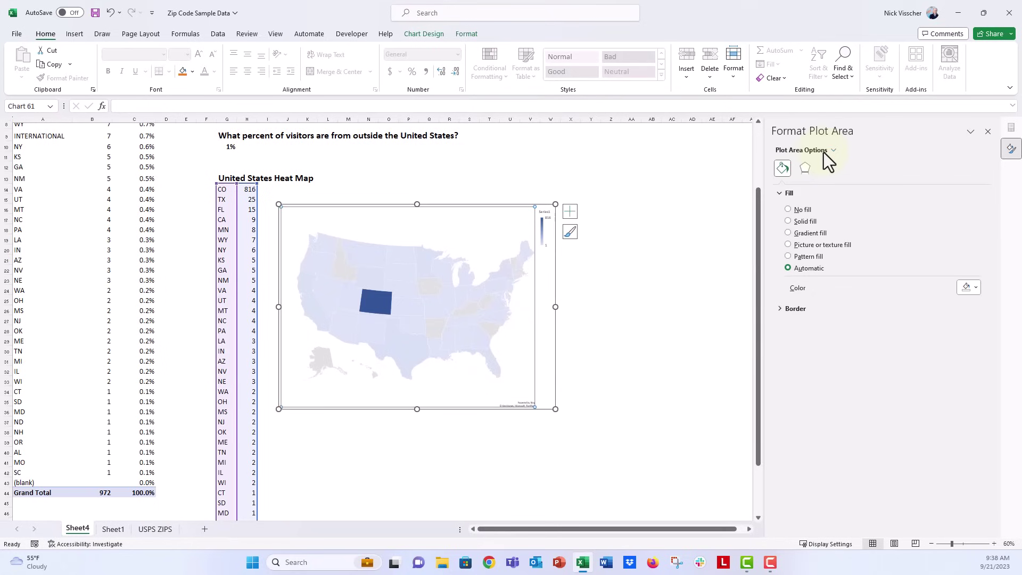
right_click(449, 283)
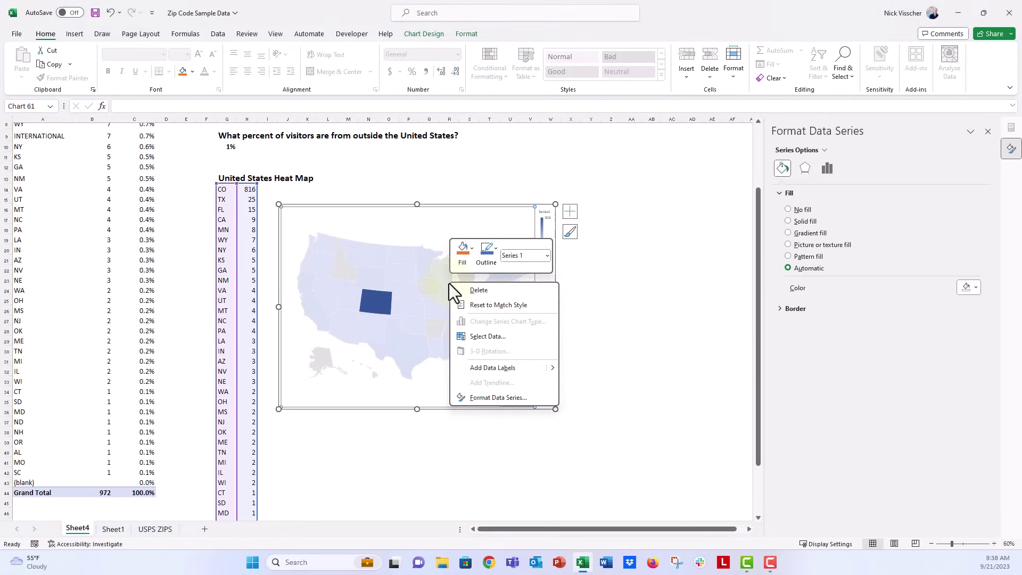
click(487, 401)
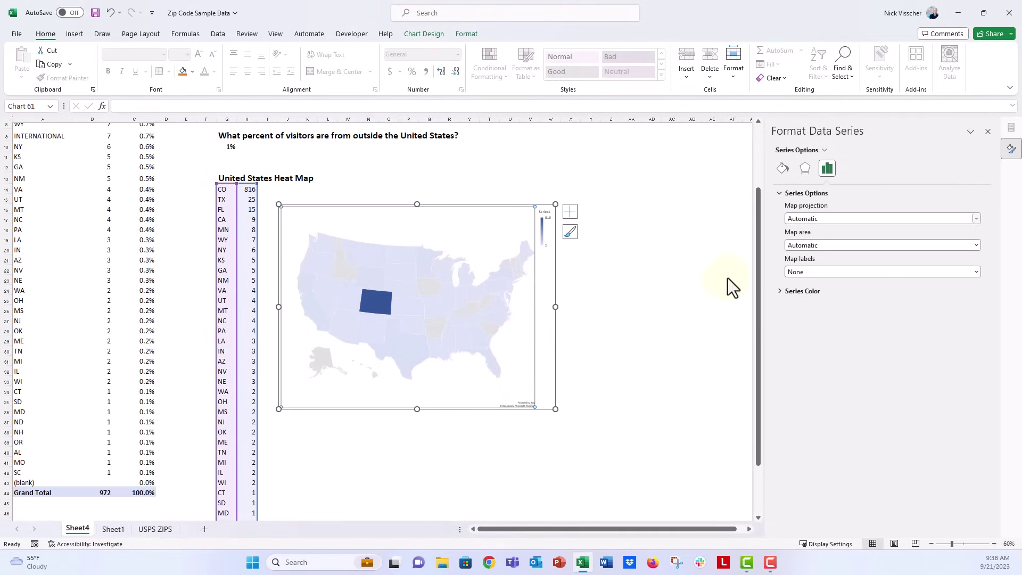
click(848, 219)
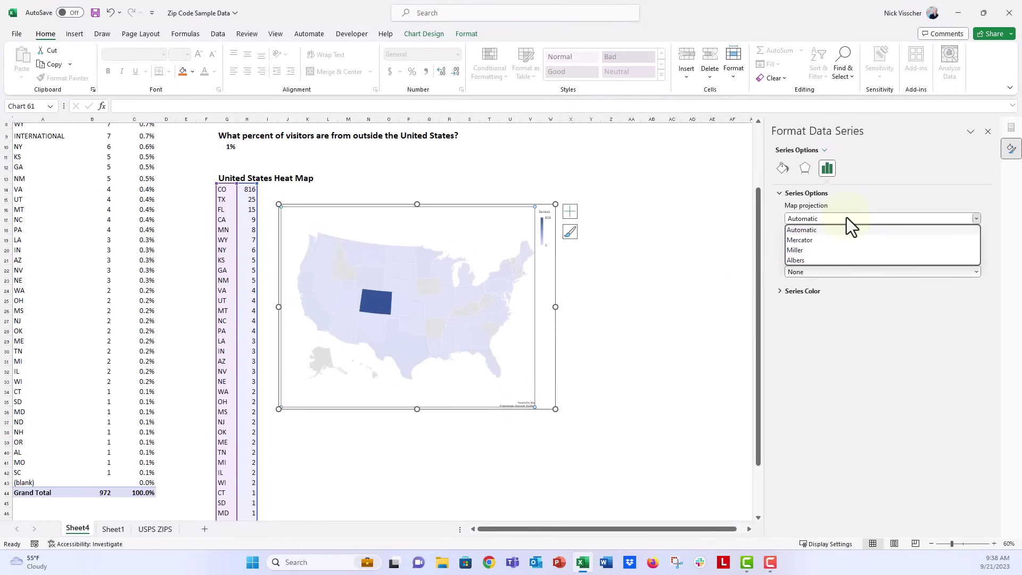
click(809, 241)
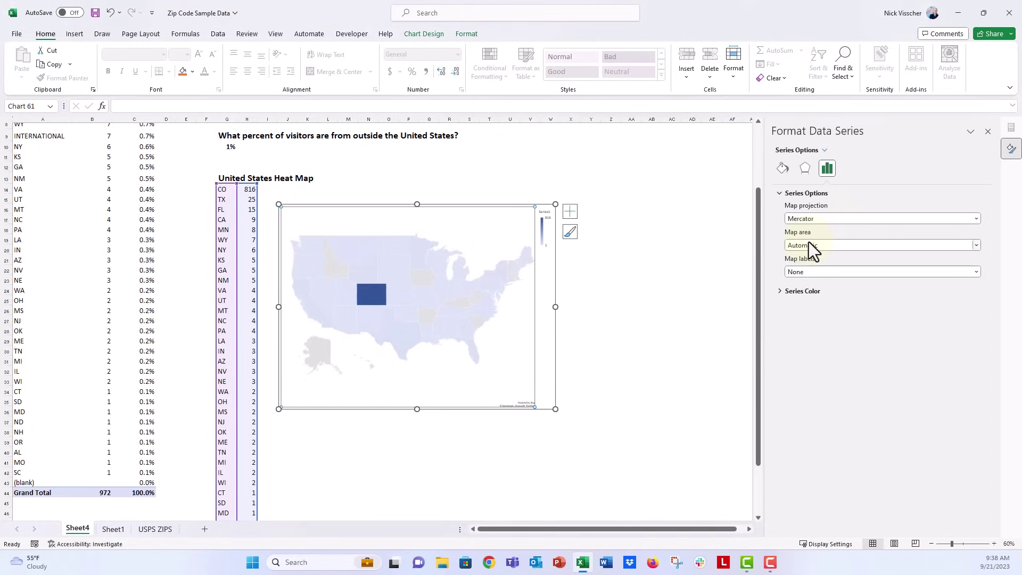
click(802, 221)
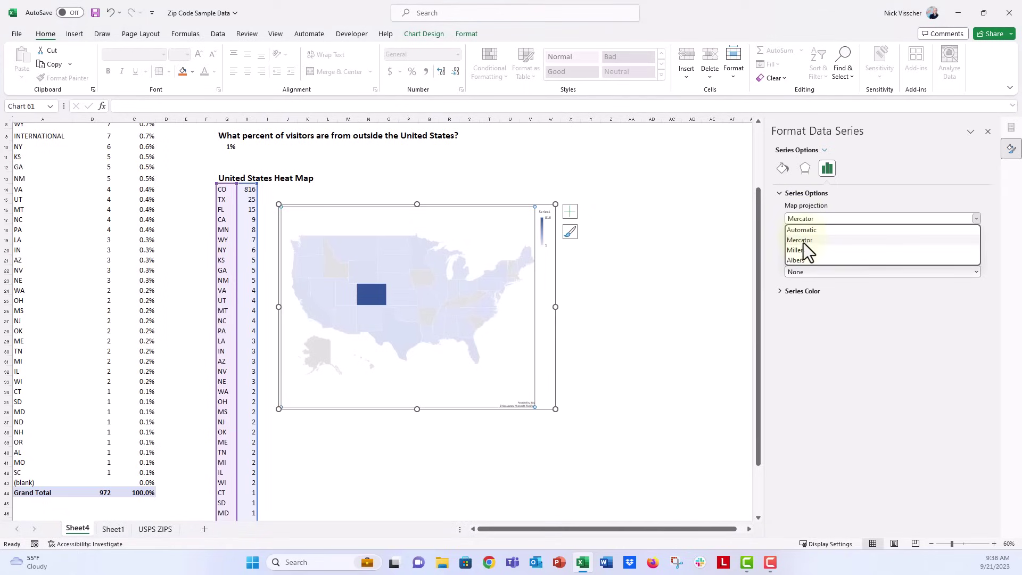
click(804, 250)
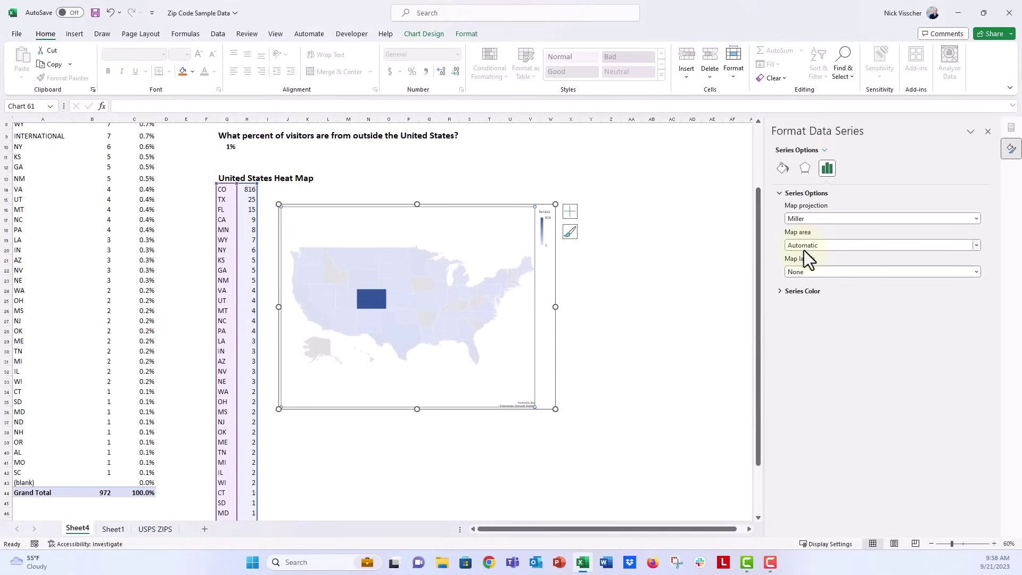
click(809, 219)
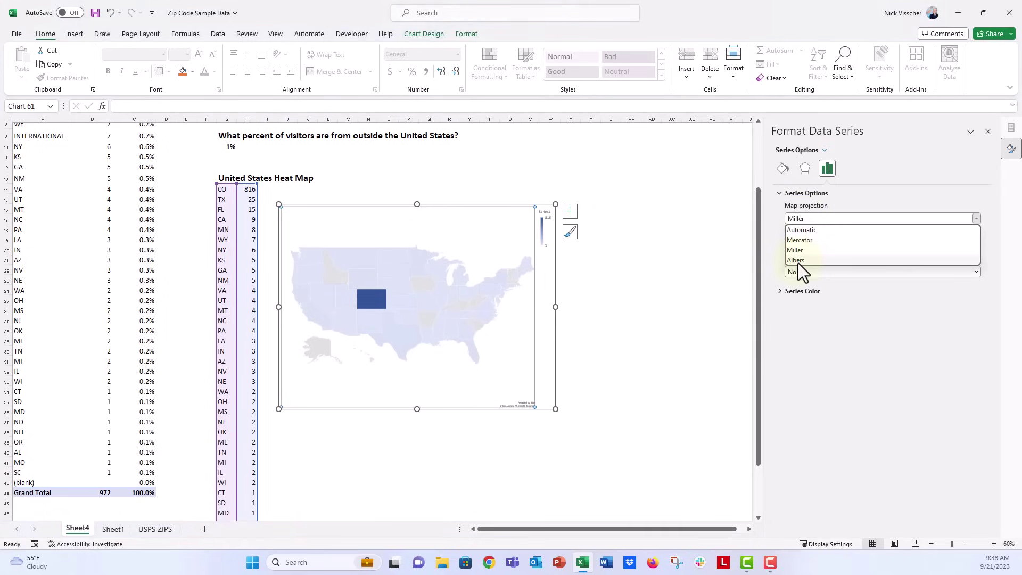
click(798, 263)
click(816, 222)
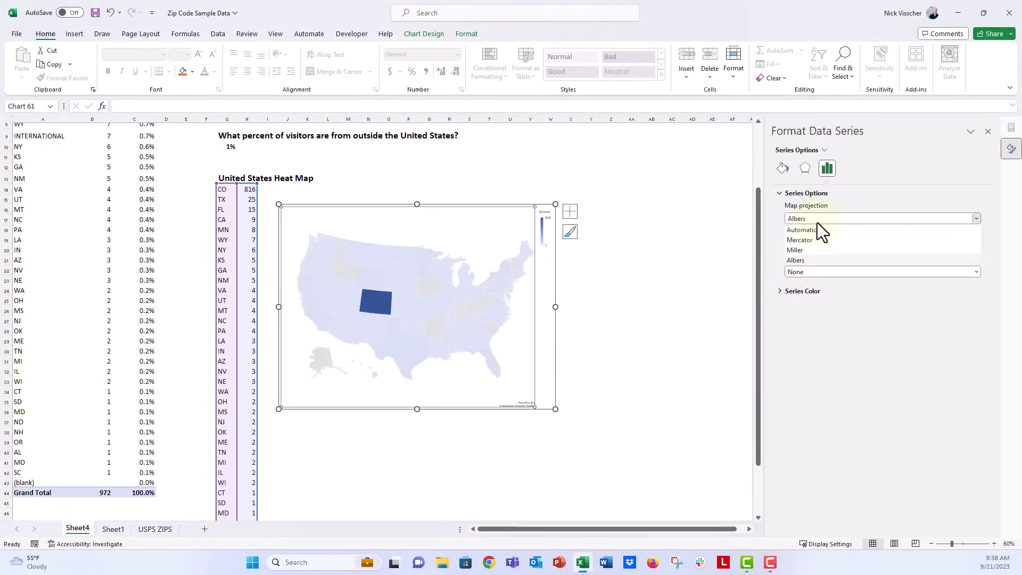
click(814, 230)
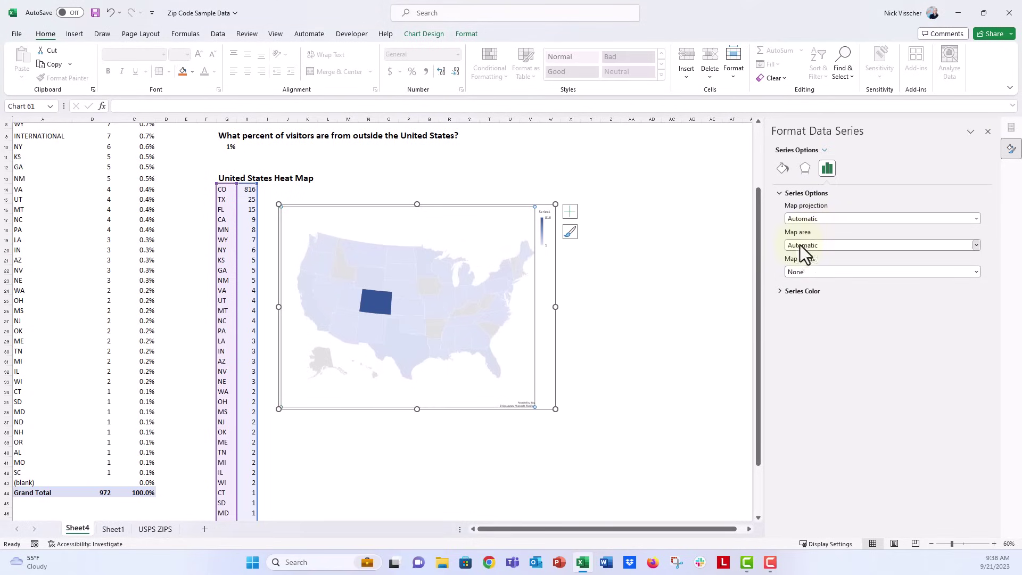
Step: Try Only regions with data, Single country, Multiple countries and World map areas, then restore Automatic
click(800, 245)
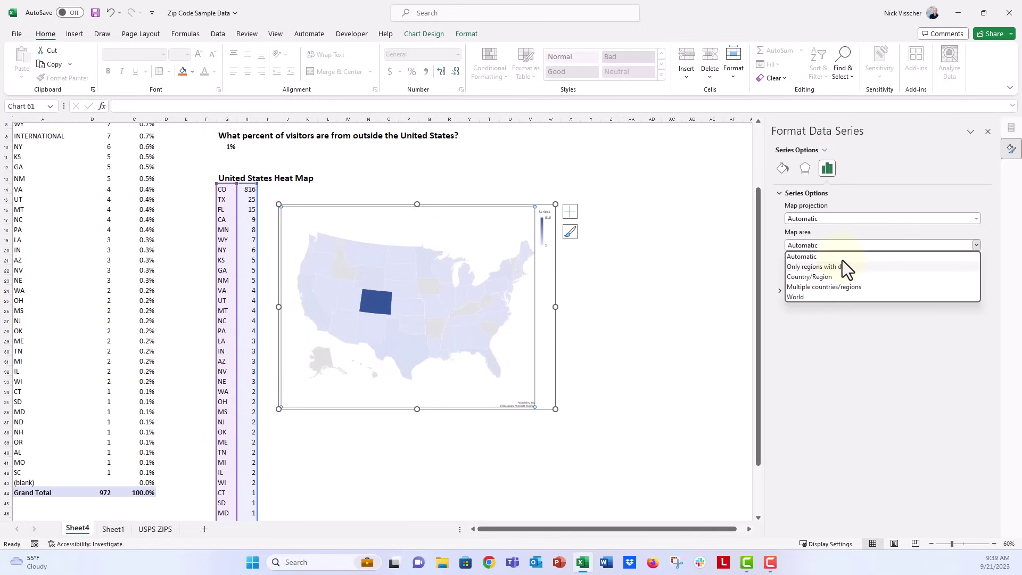
click(854, 270)
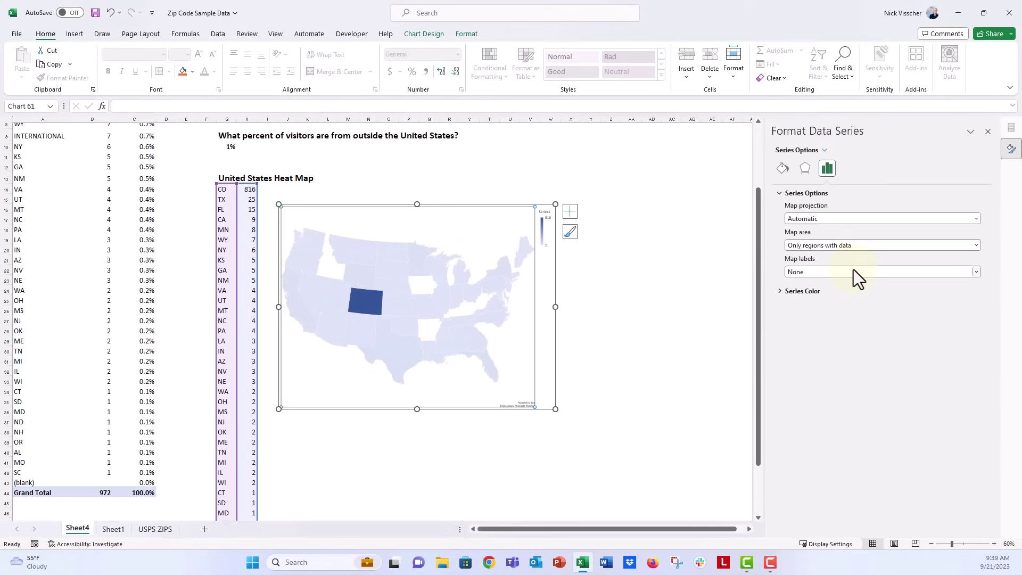
click(852, 246)
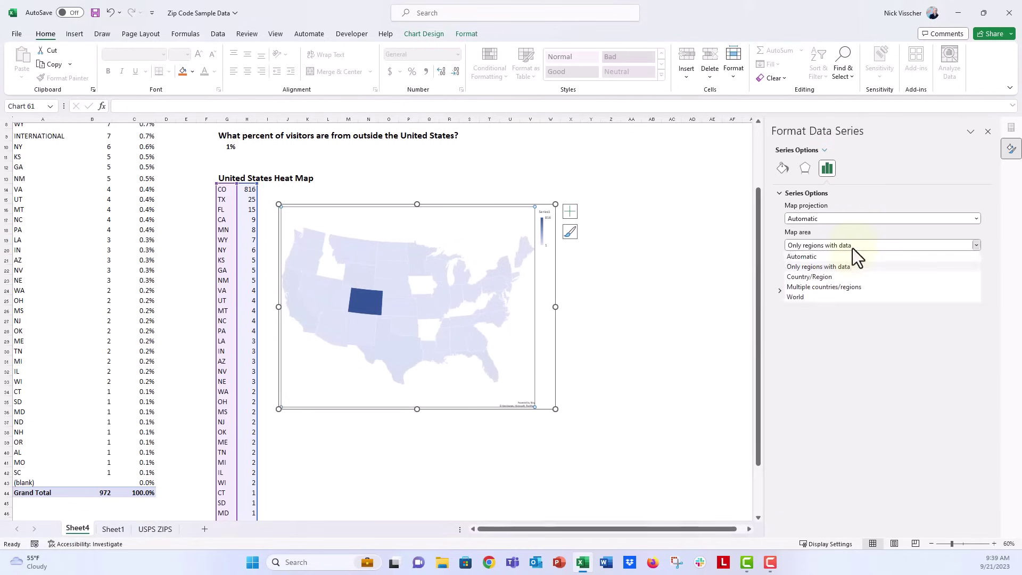
click(835, 279)
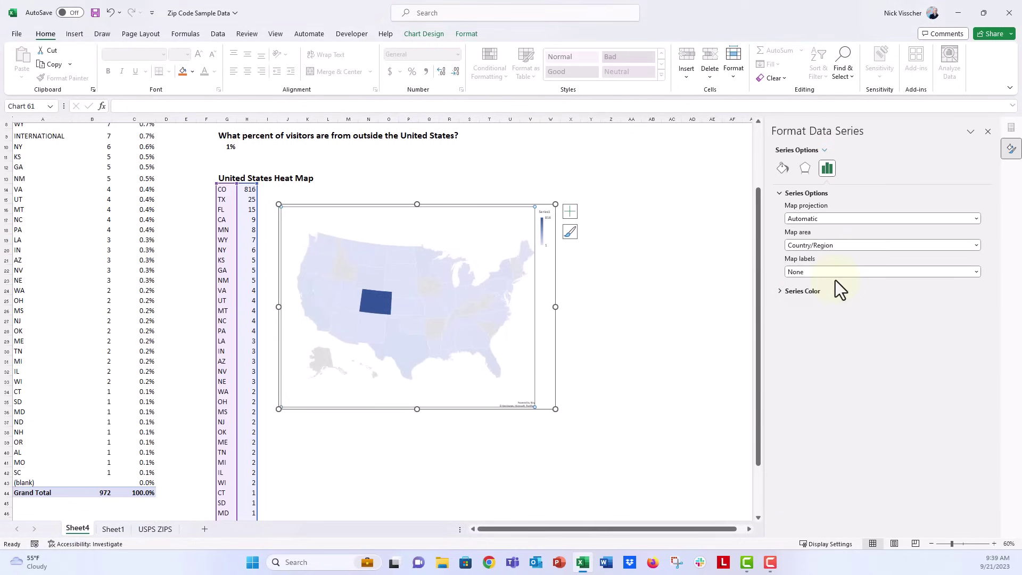
click(817, 246)
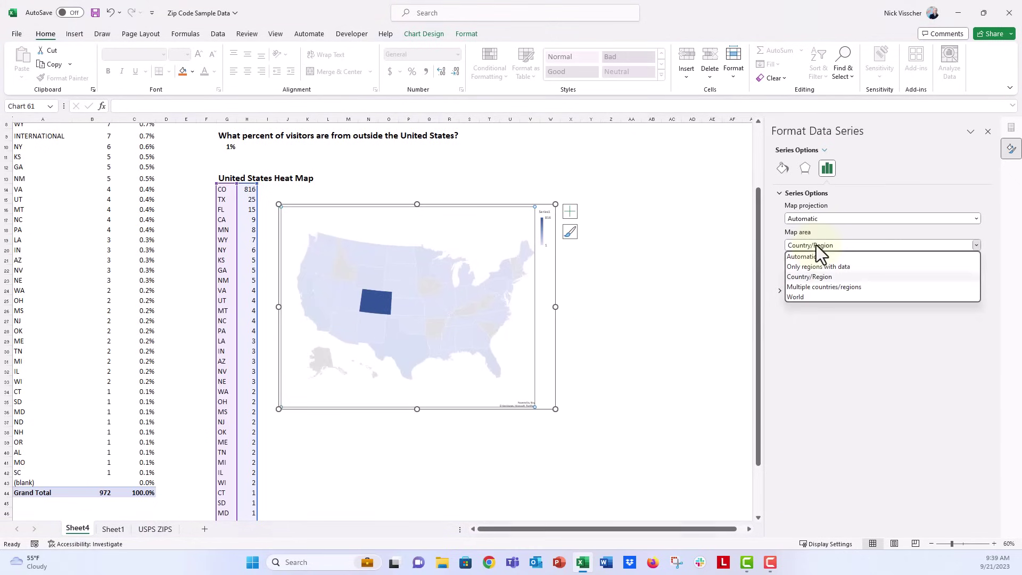
click(840, 287)
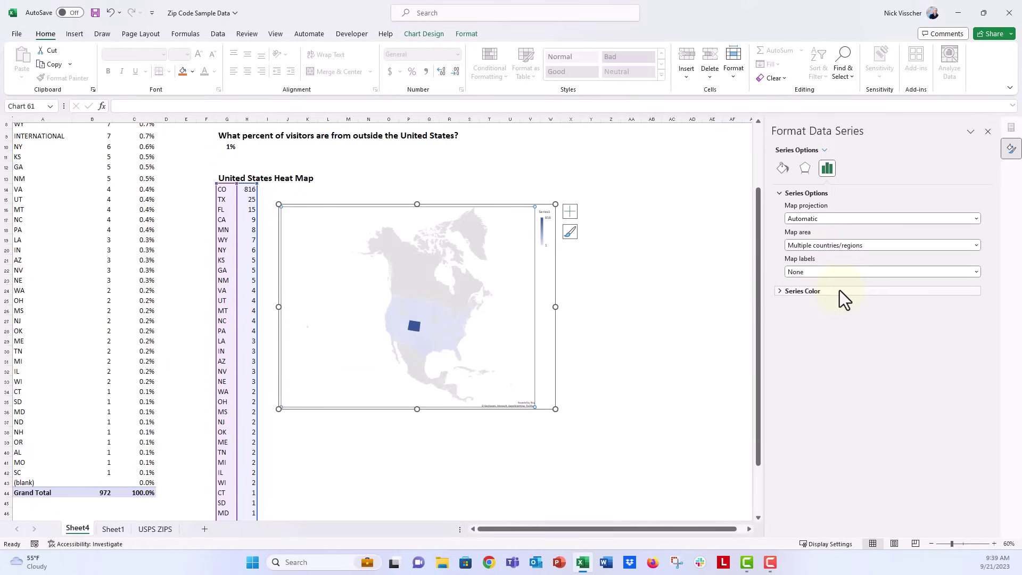
click(827, 245)
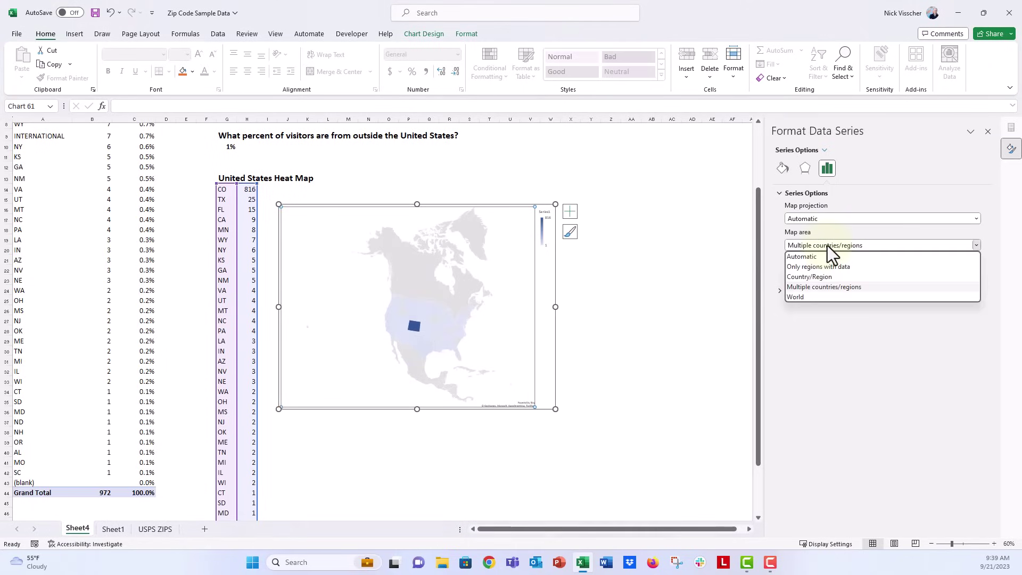
click(820, 297)
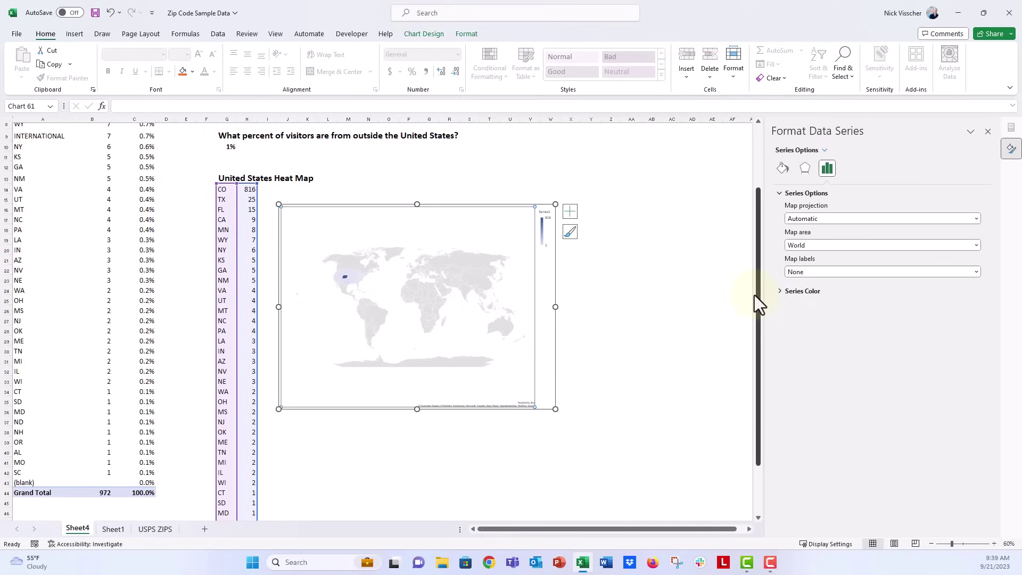
click(813, 245)
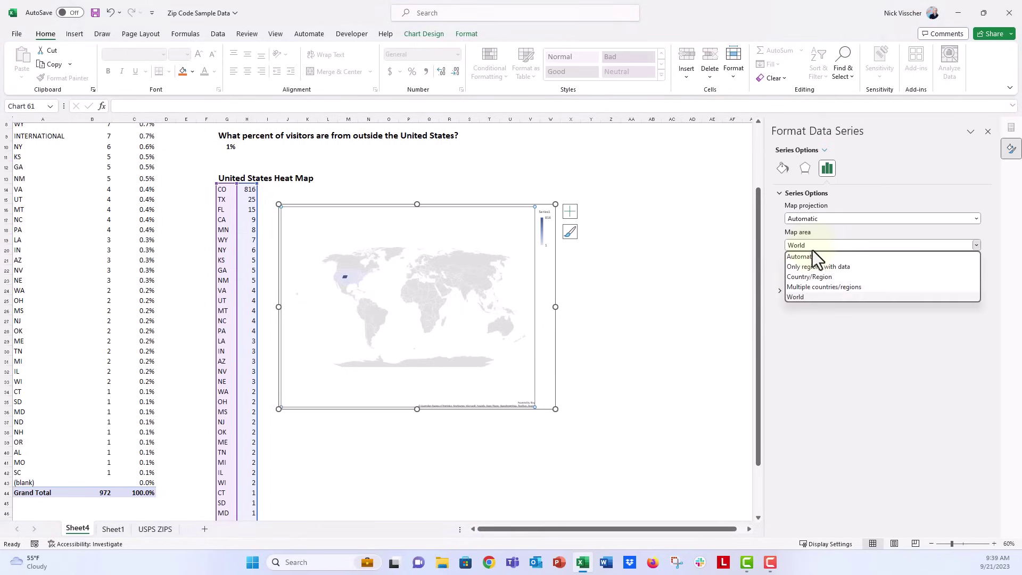
click(812, 251)
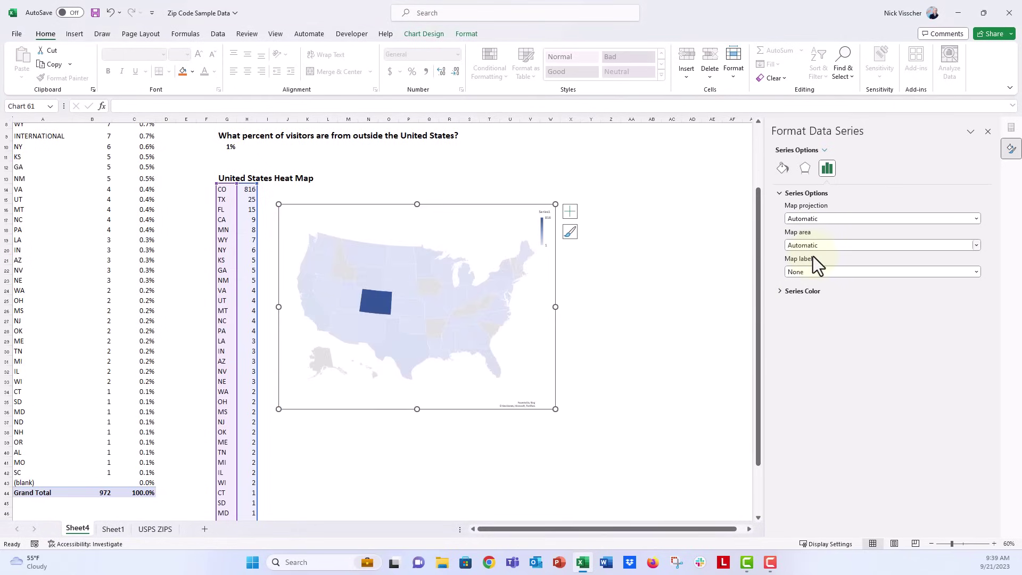
Step: Nudge the map chart slightly up and copy it
click(330, 202)
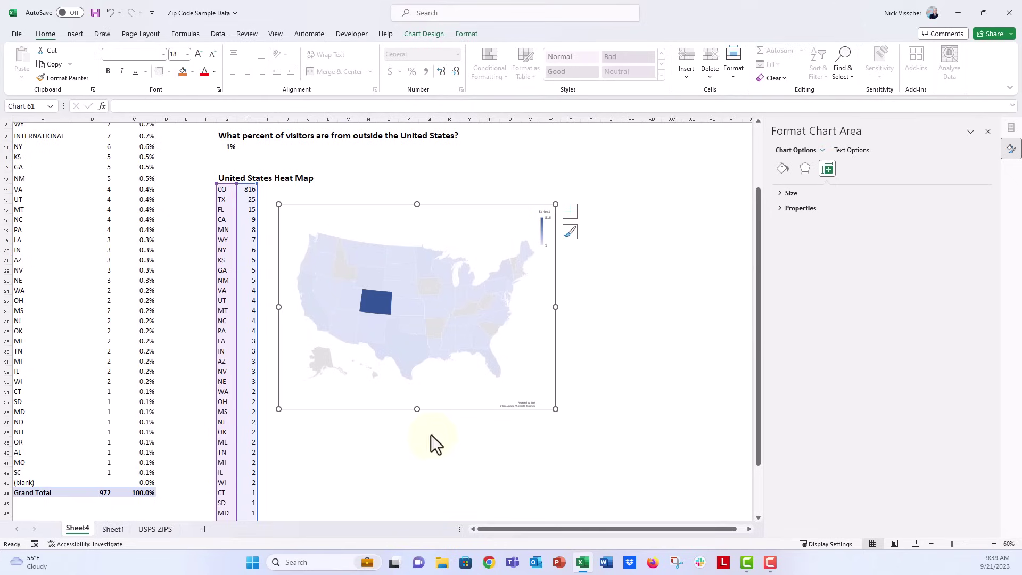
drag(342, 203, 340, 187)
right_click(341, 188)
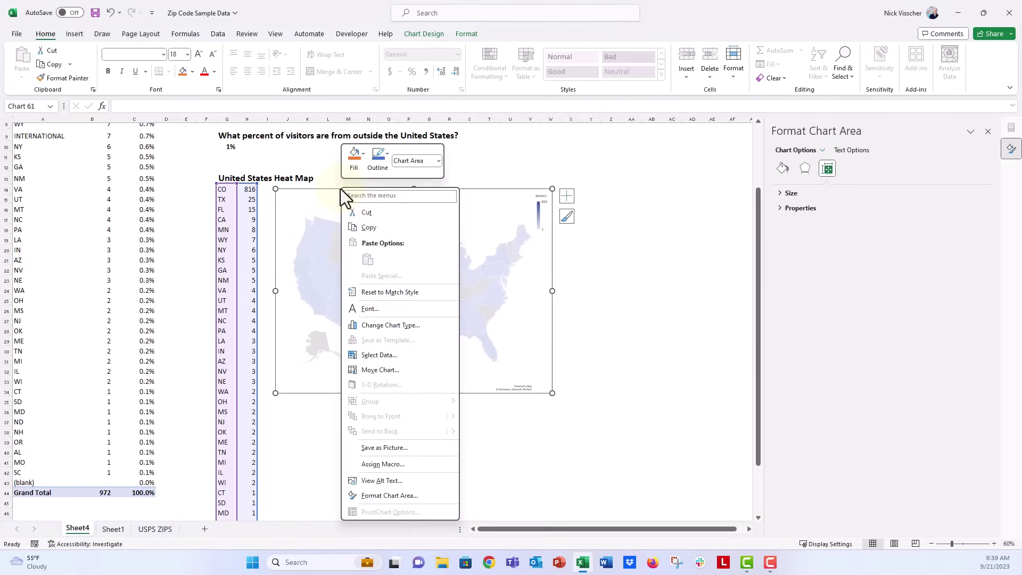
click(350, 228)
Step: Paste the copied chart at J35 as a Picture (SVG) through Paste Special
click(287, 403)
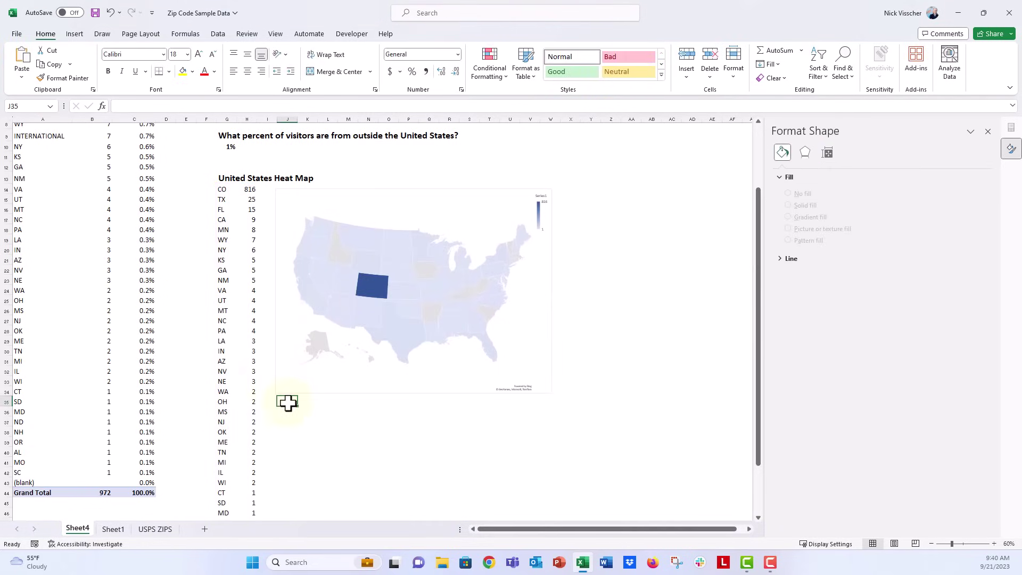
click(23, 78)
click(18, 121)
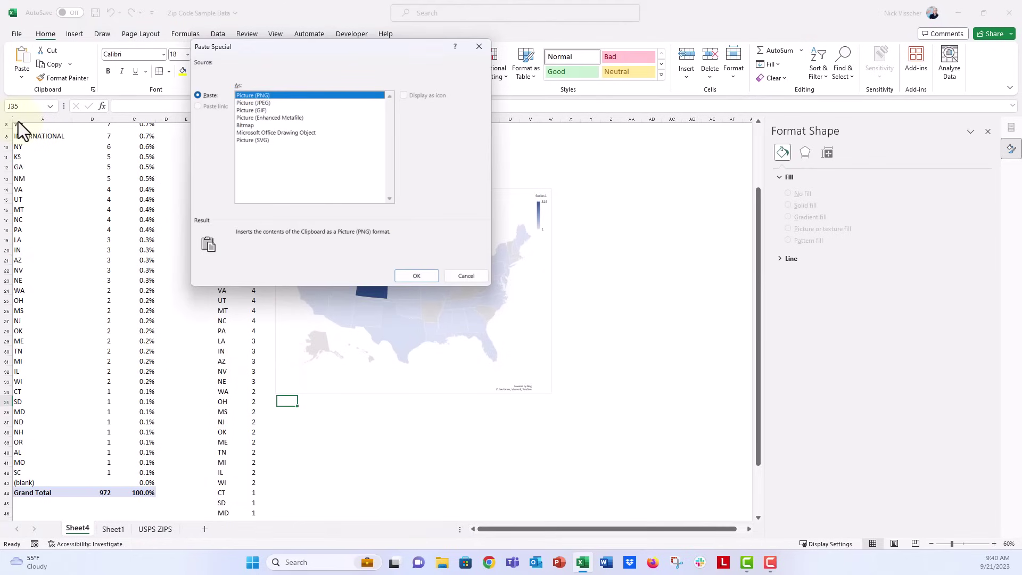
click(266, 141)
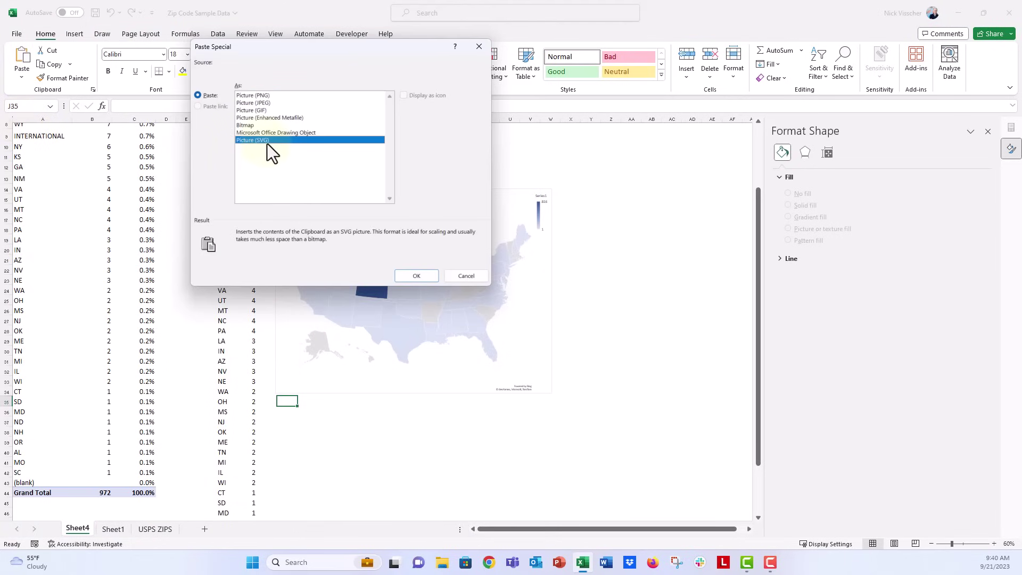
click(403, 276)
scroll(417, 332, down, 7)
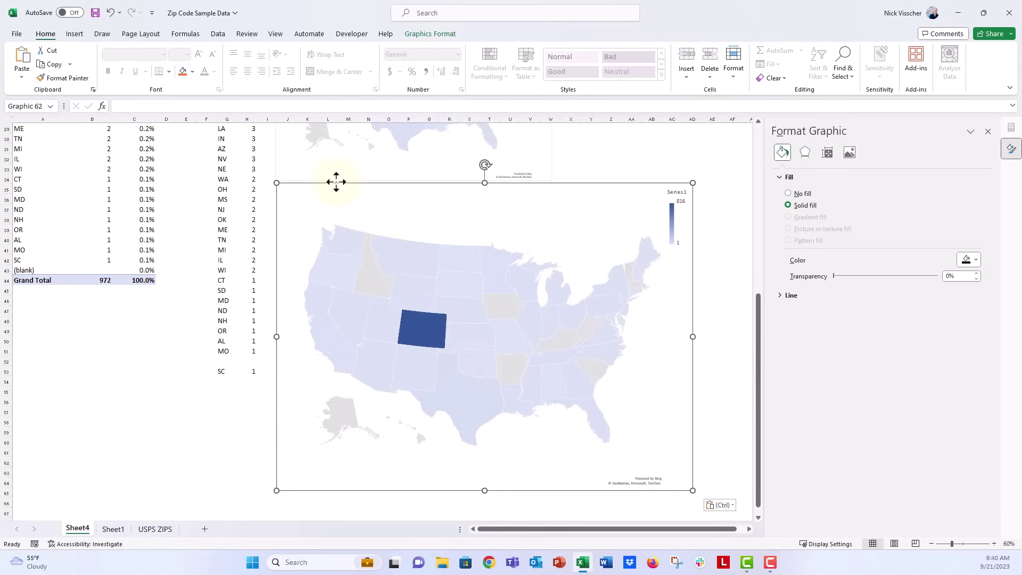
Step: Ungroup the SVG map, convert it to a drawing, then ungroup twice more into state shapes
right_click(335, 182)
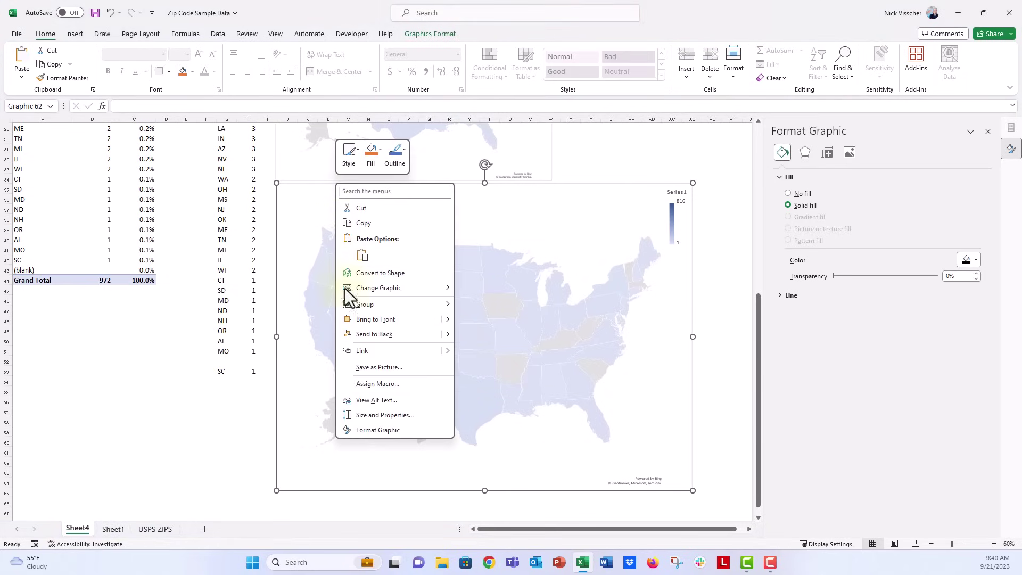
mouse_move(347, 305)
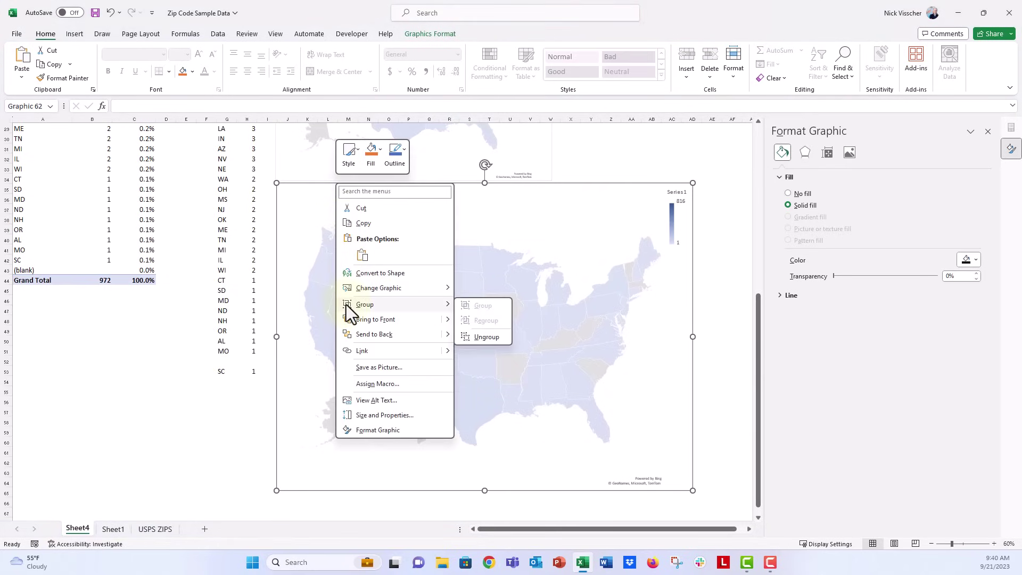
click(491, 337)
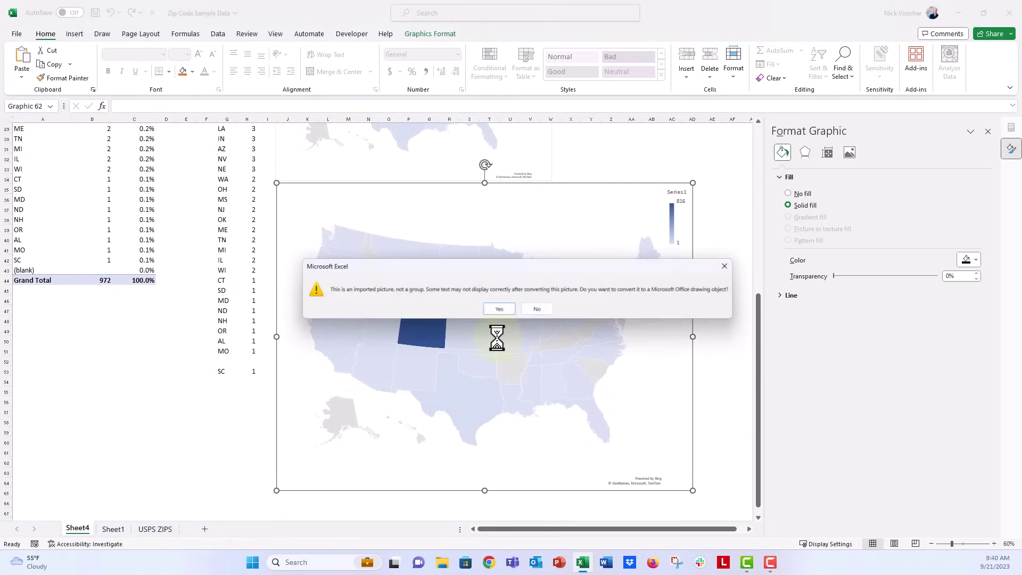
click(485, 312)
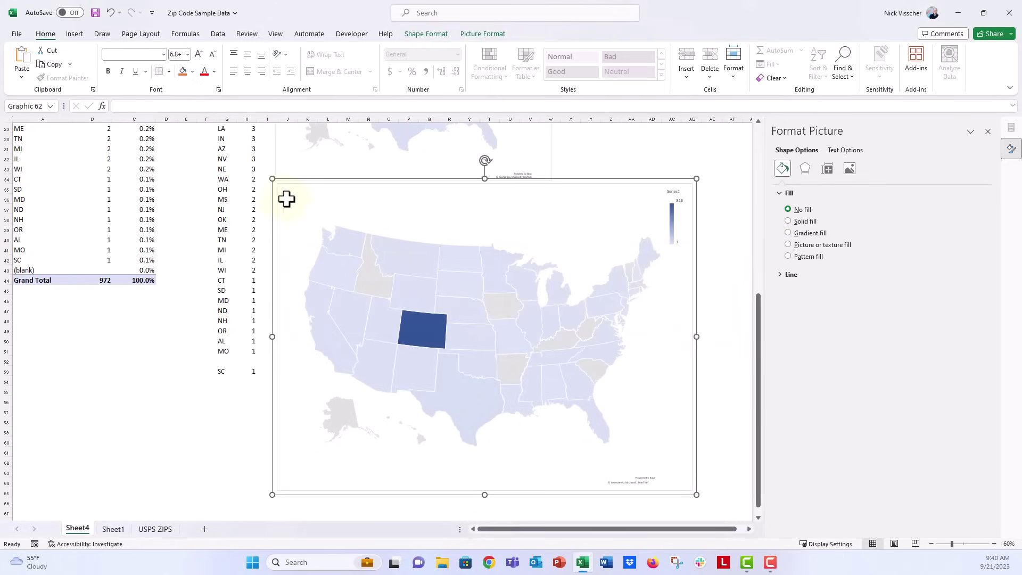
right_click(272, 190)
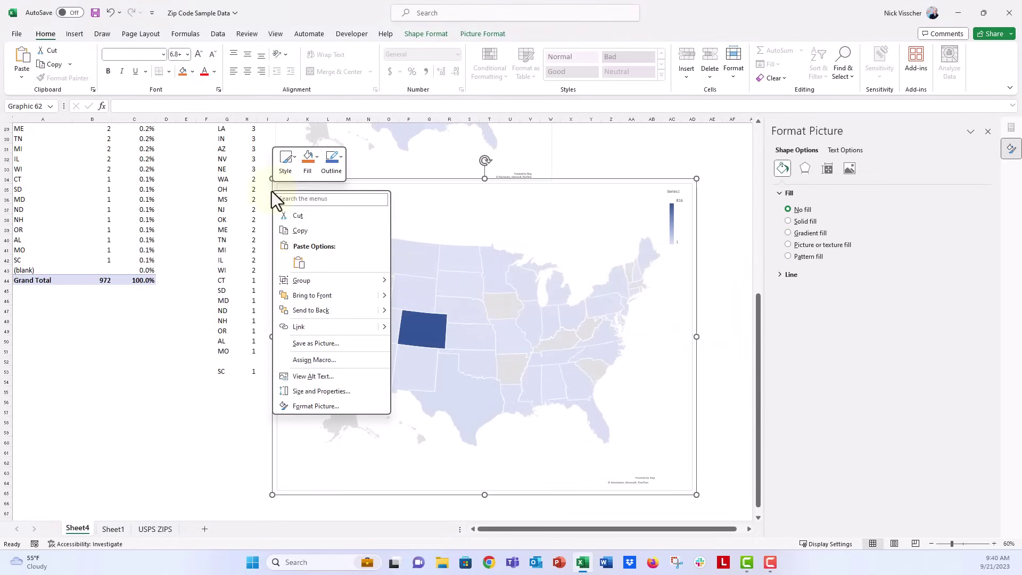
mouse_move(381, 280)
click(415, 311)
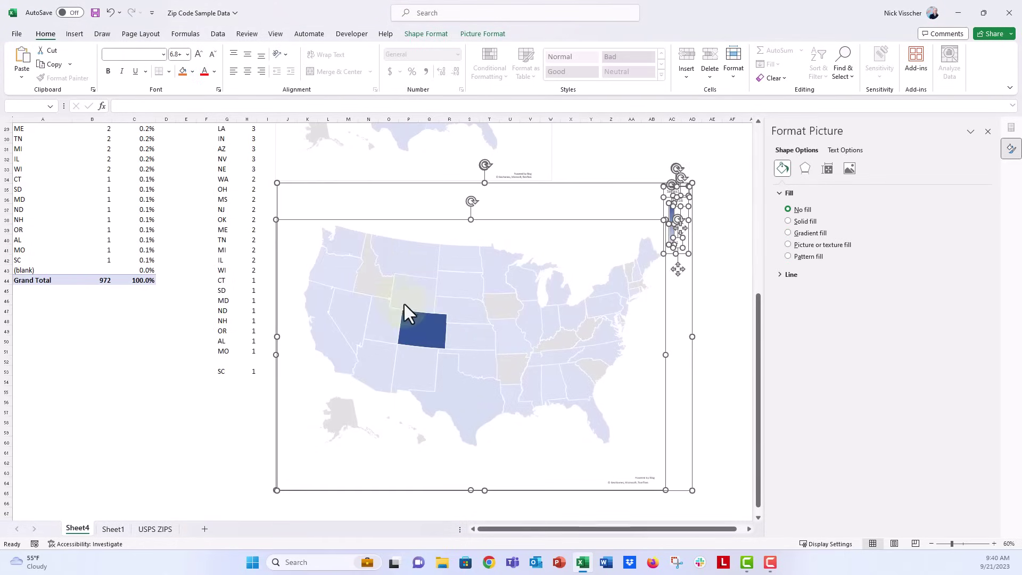
right_click(278, 204)
mouse_move(376, 292)
click(420, 326)
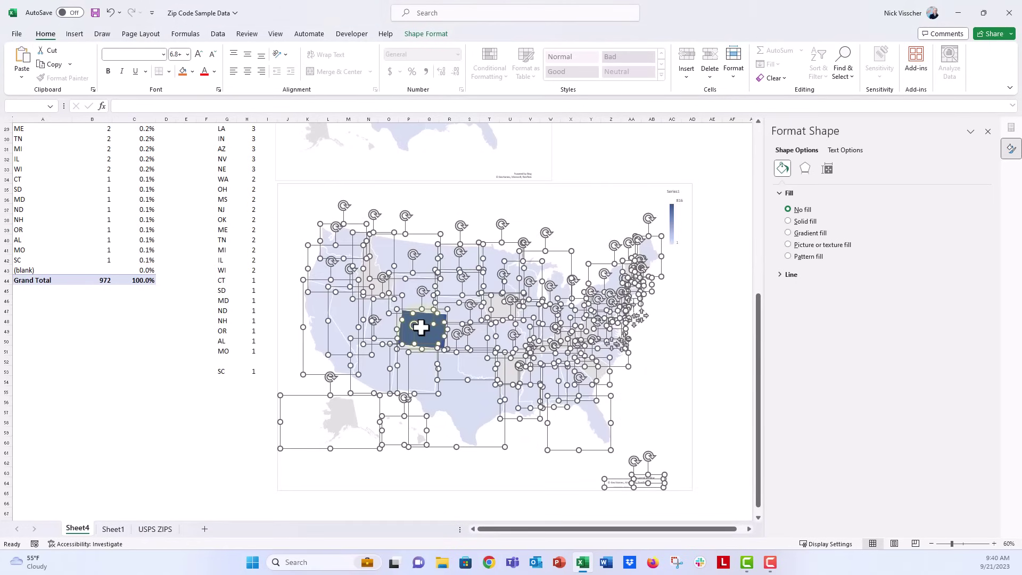
Step: Check the map's background shape, then delete the Bing attribution text box
click(276, 191)
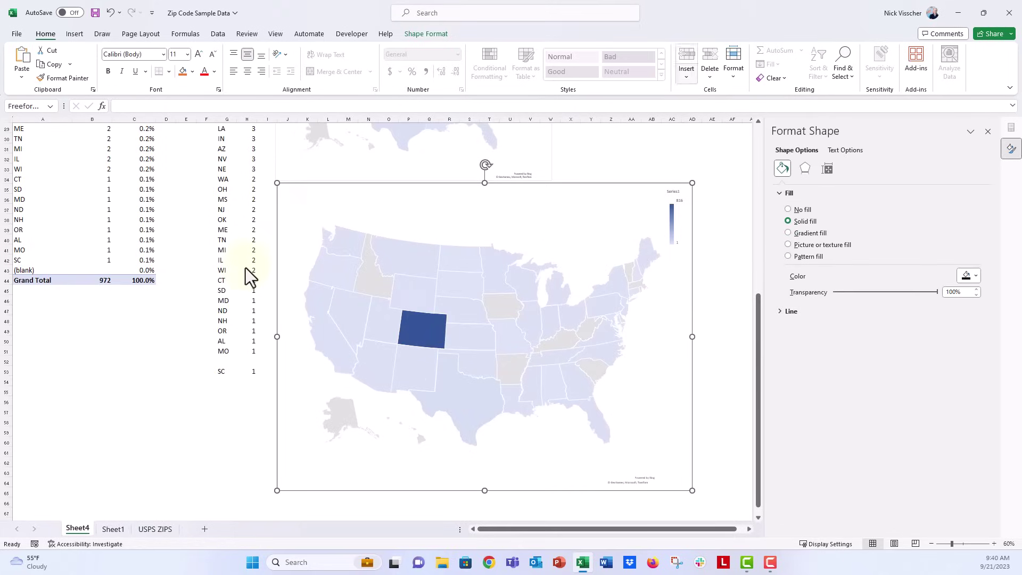
key(Escape)
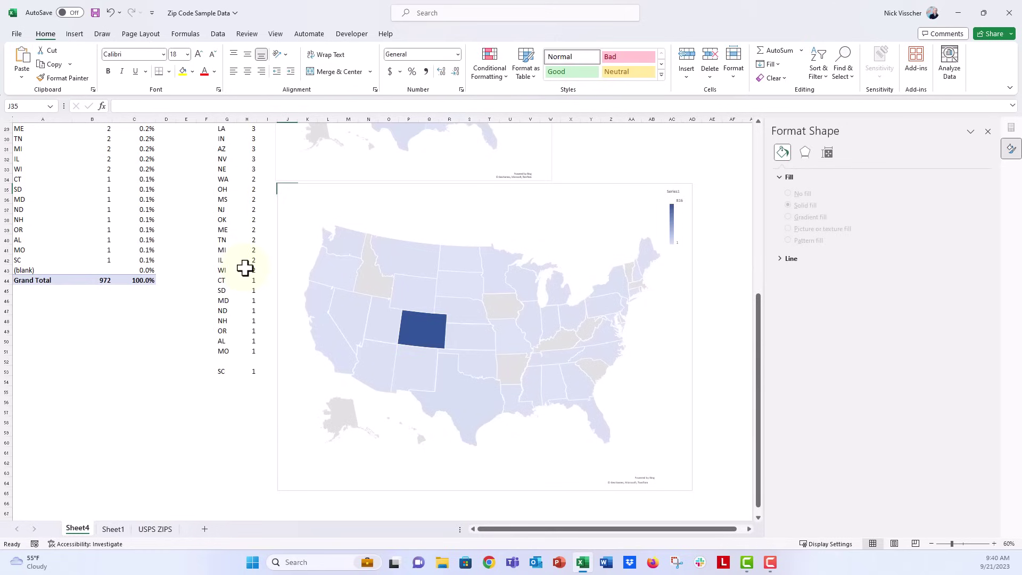
click(276, 215)
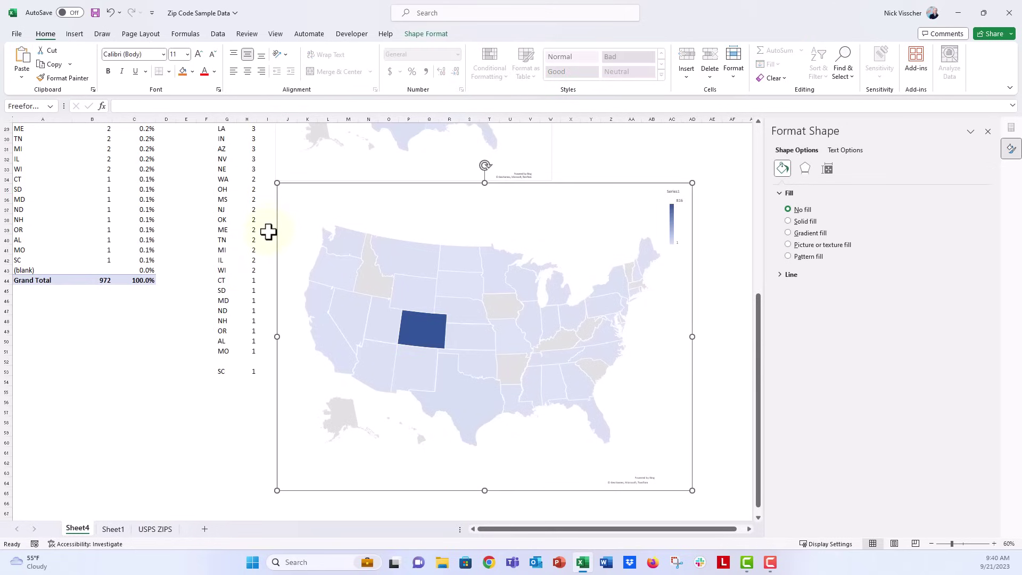
key(Escape)
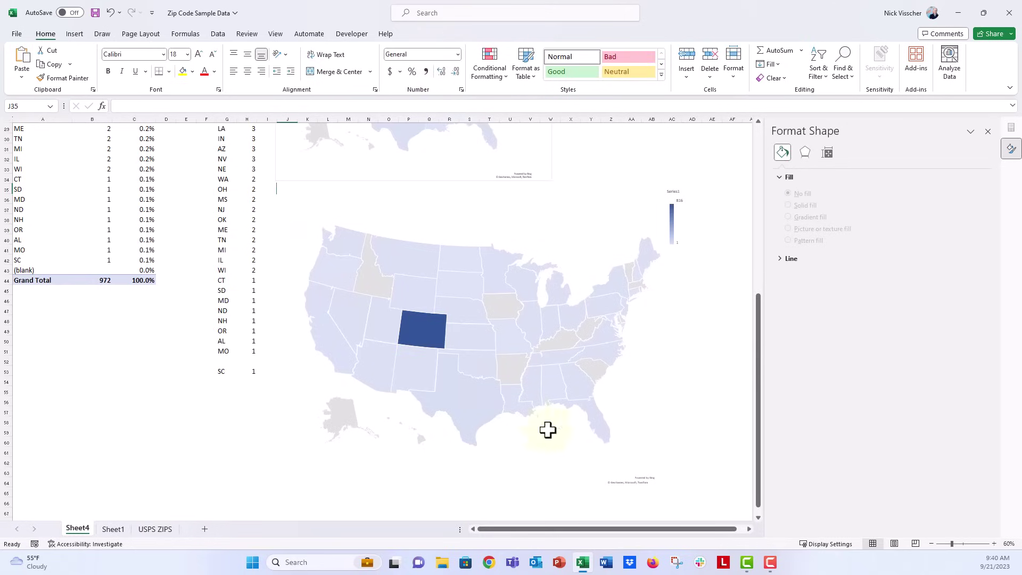
click(626, 486)
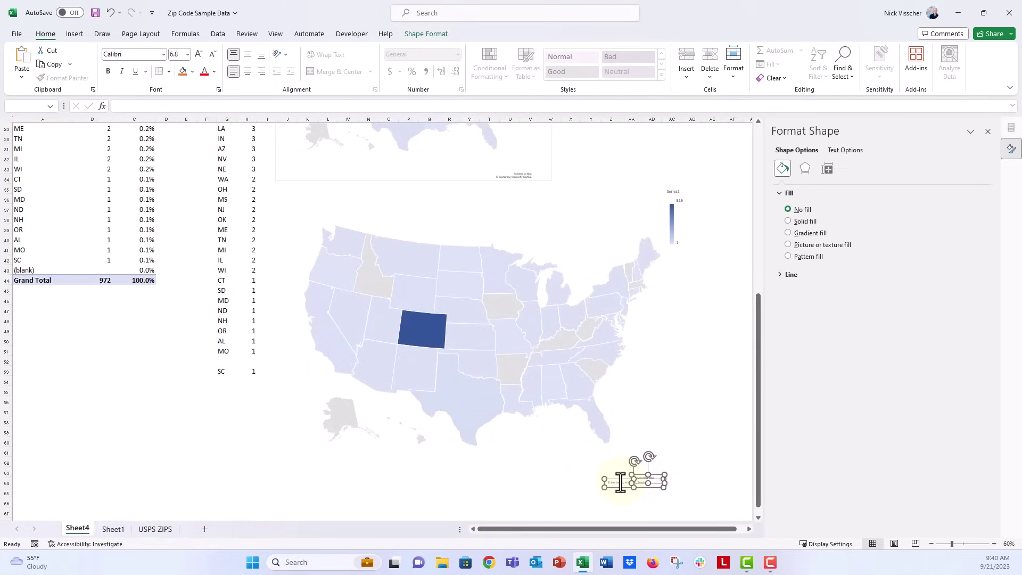
key(Delete)
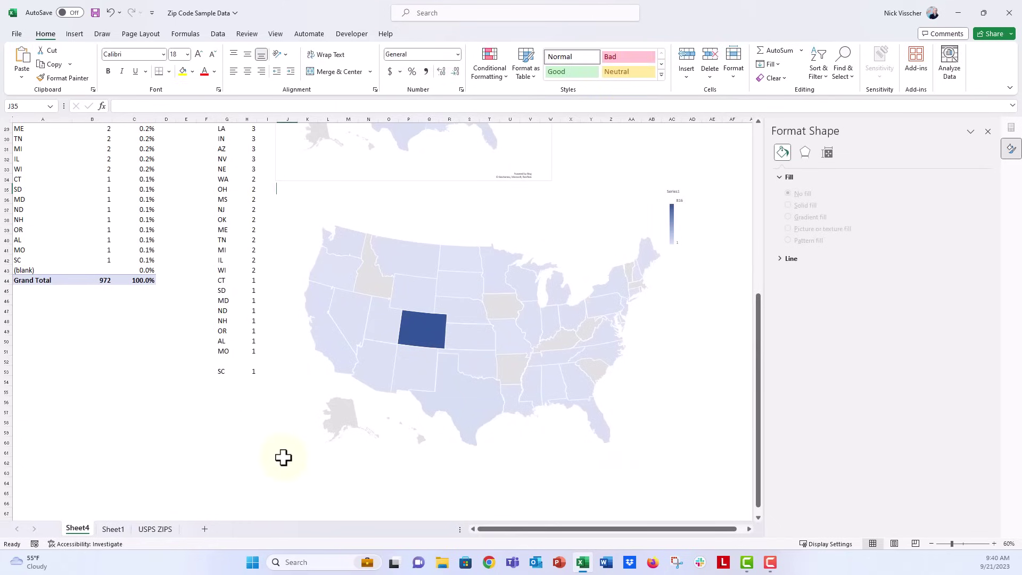